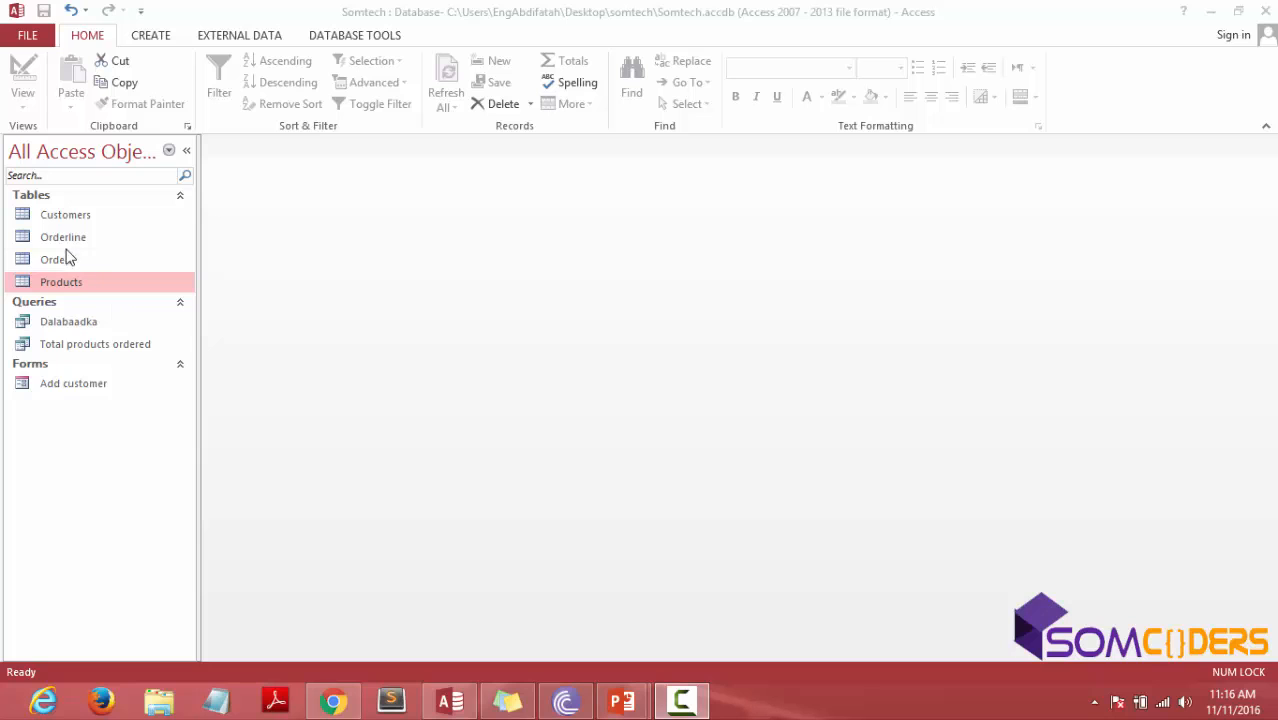
Start a Form Wizard form from the Products table, including Productname, Desc and Price but leaving out ProdID.
{"action": "left_click", "coordinate": [97, 243]}
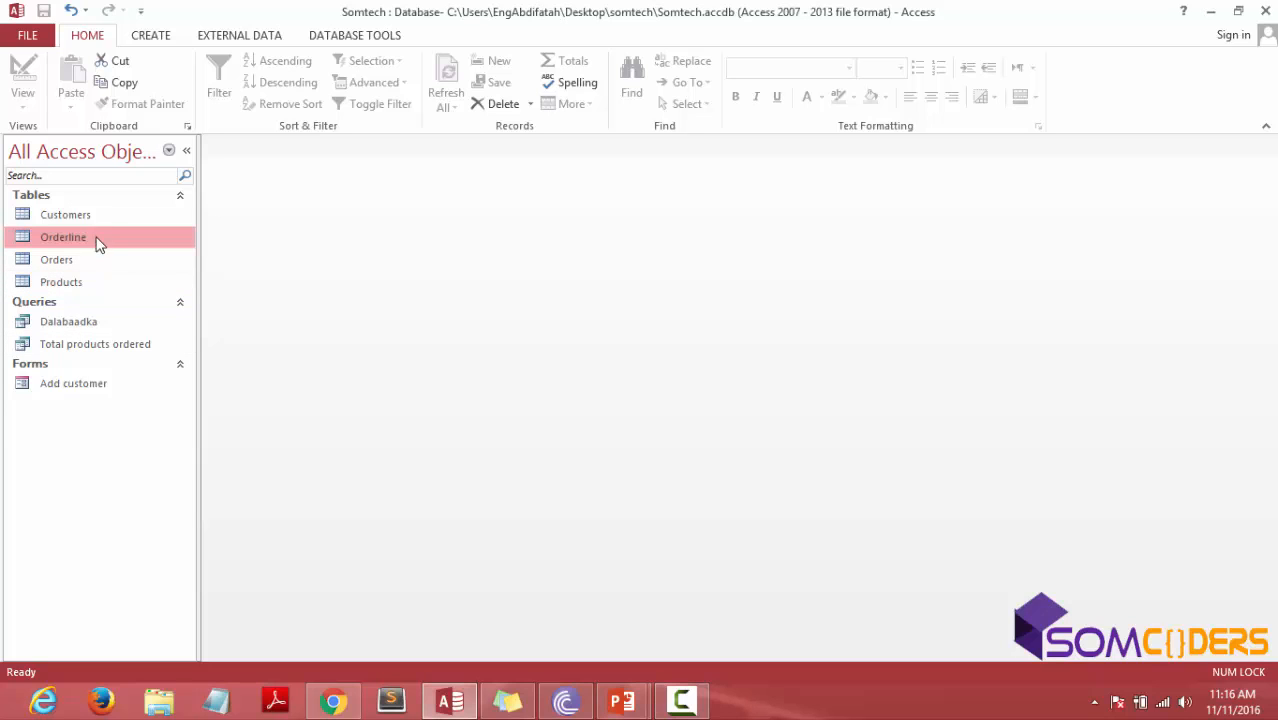
{"action": "left_click", "coordinate": [87, 284]}
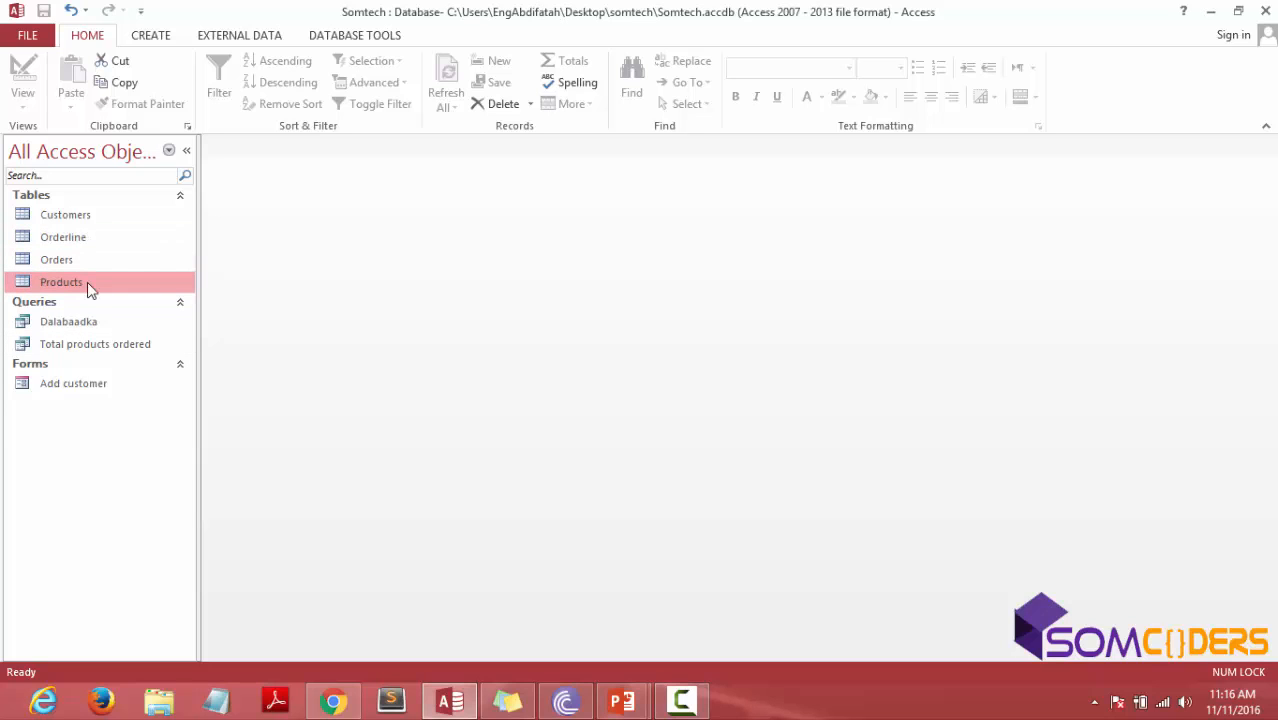
{"action": "left_click", "coordinate": [158, 38]}
{"action": "left_click", "coordinate": [468, 61]}
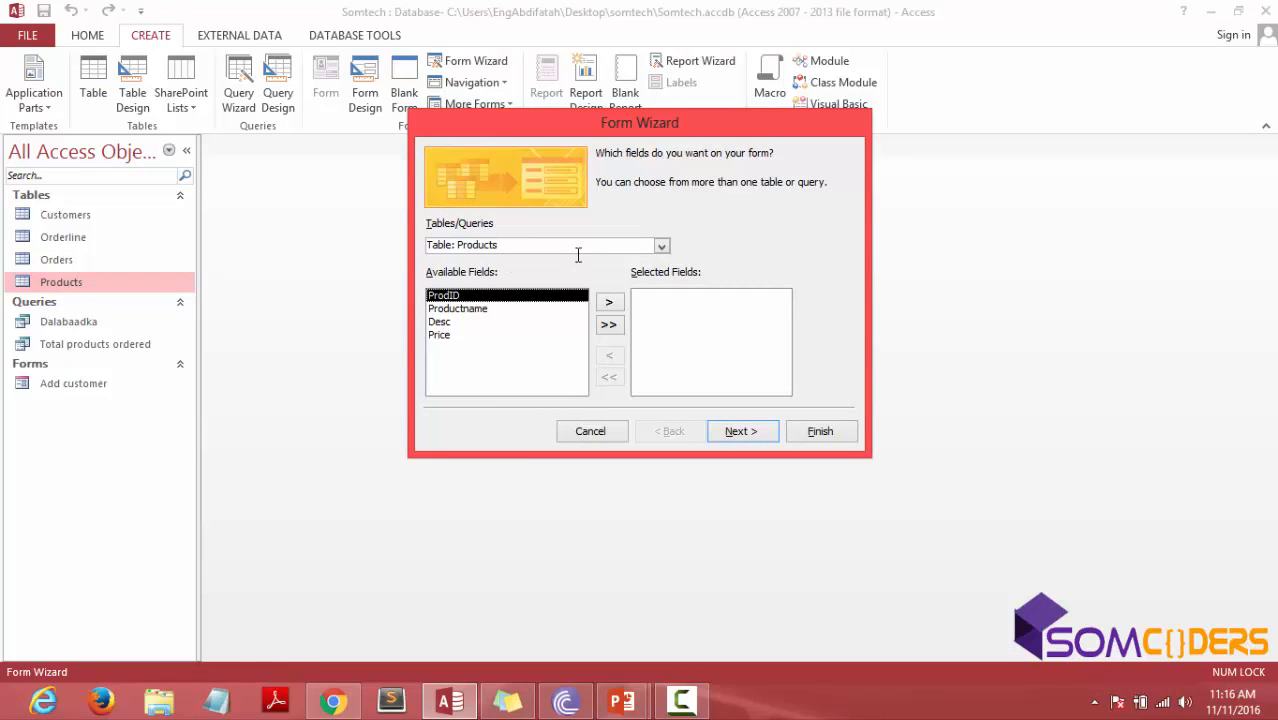
{"action": "left_click", "coordinate": [608, 324]}
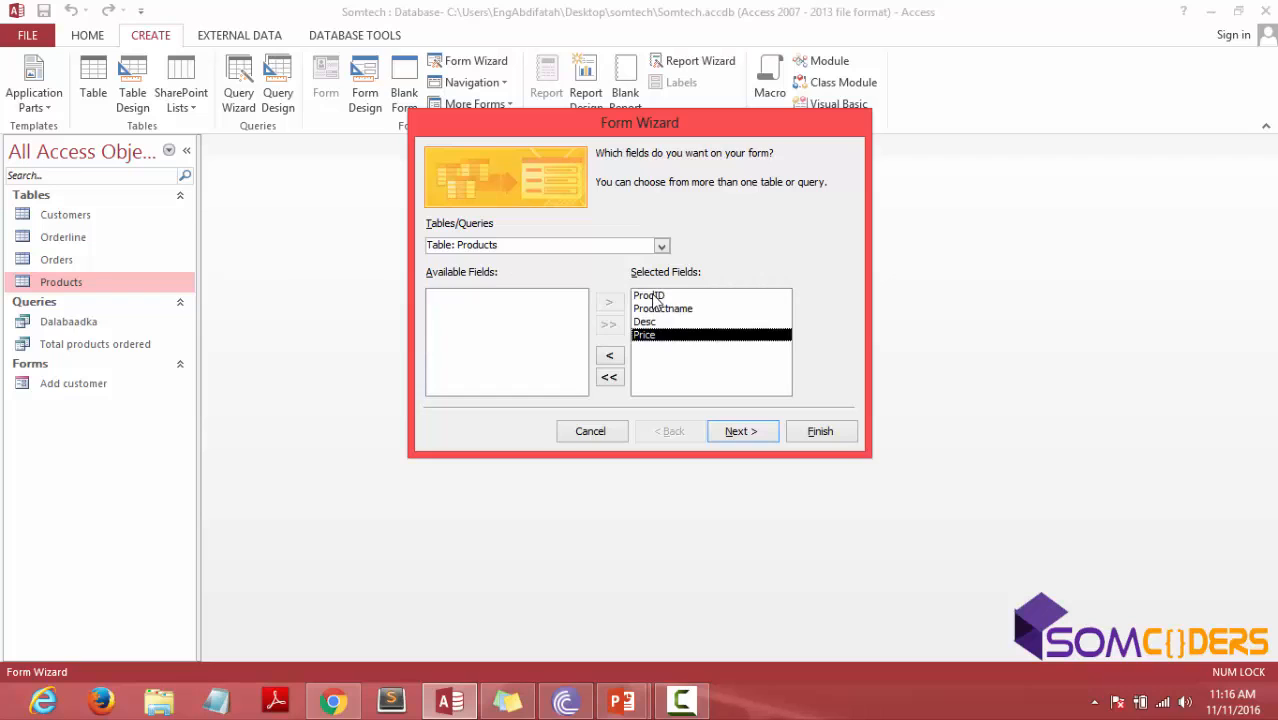
{"action": "left_click", "coordinate": [610, 358]}
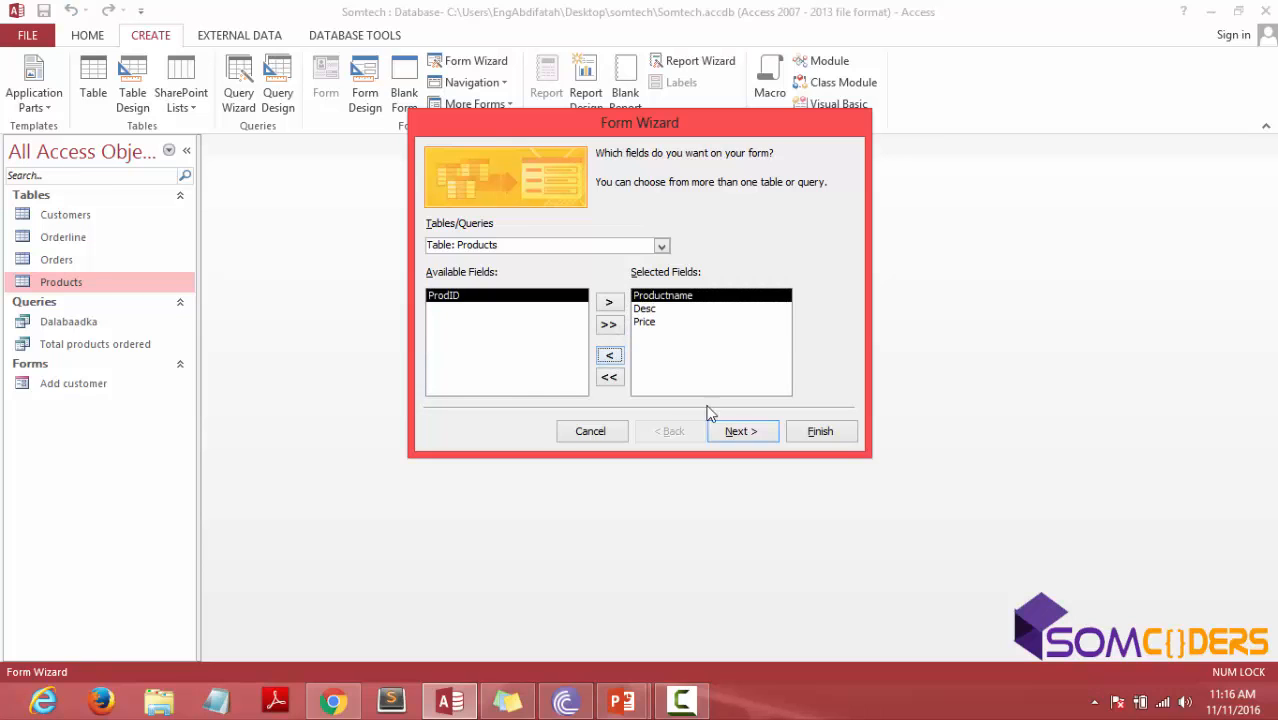
Keep the Columnar layout, title the form "Add pruduct" and finish the wizard so the form opens for viewing.
{"action": "left_click", "coordinate": [753, 431]}
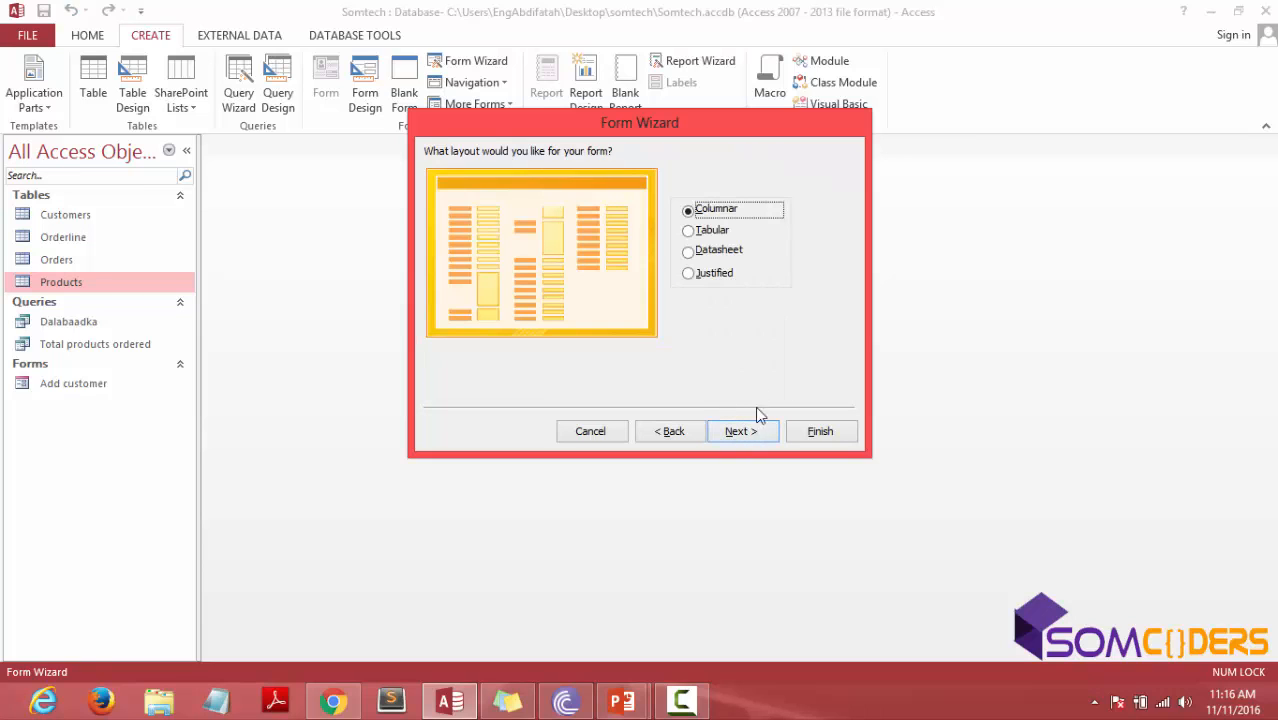
{"action": "left_click", "coordinate": [740, 432]}
{"action": "left_click_drag", "start_coordinate": [631, 176], "coordinate": [541, 176]}
{"action": "type", "text": "Add pruduct"}
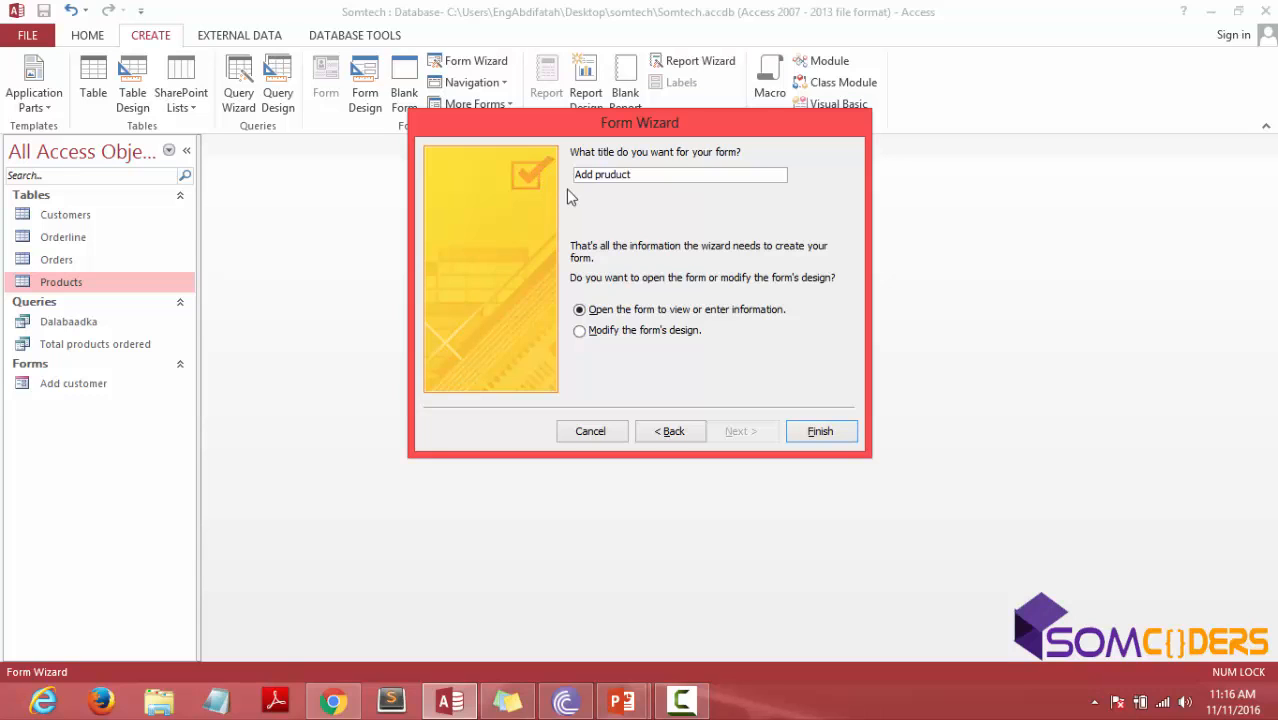
{"action": "left_click", "coordinate": [818, 431]}
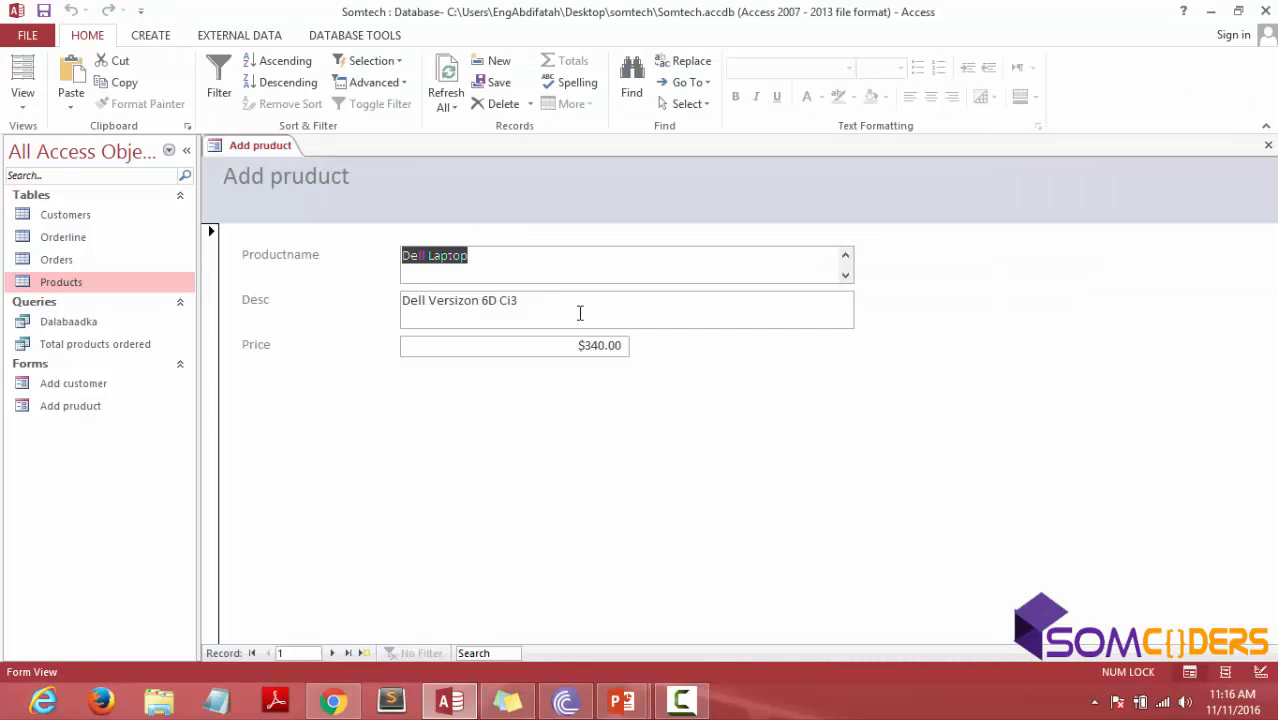
In Layout View, narrow the Productname and Desc boxes to about half width and the Price box to just fit its amount.
{"action": "left_click", "coordinate": [22, 100]}
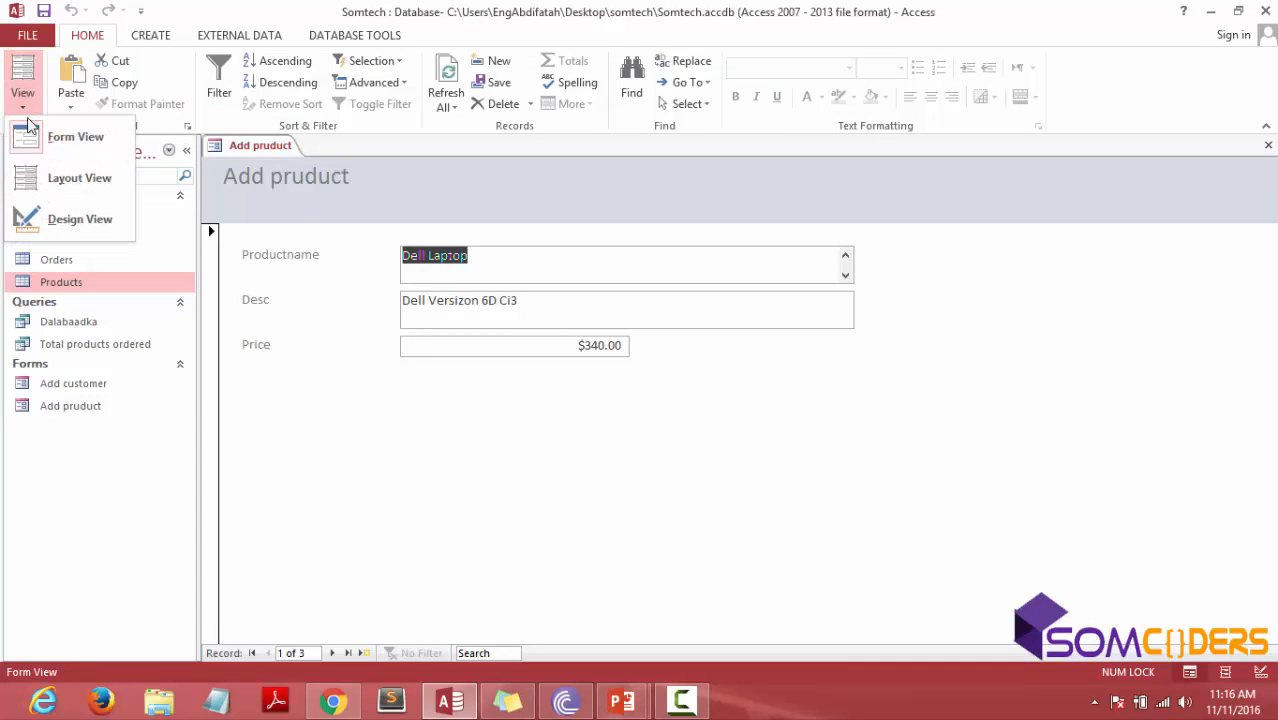
{"action": "left_click", "coordinate": [48, 181]}
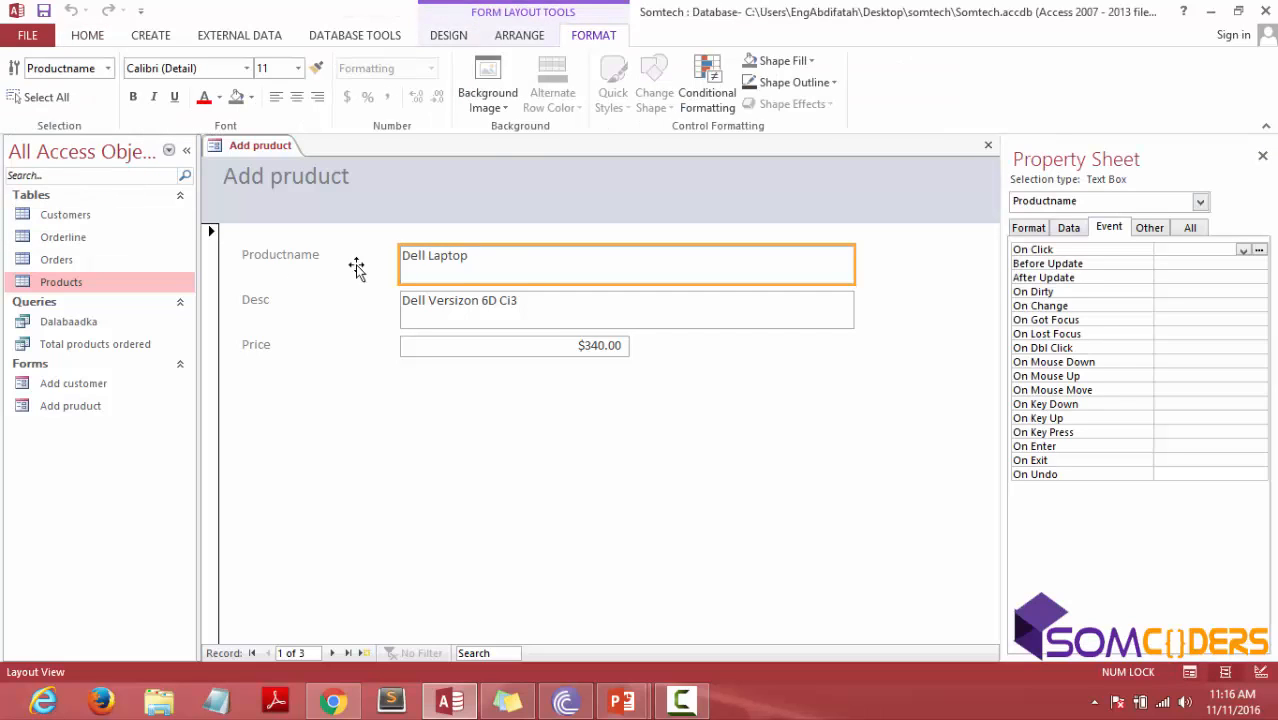
{"action": "left_click", "coordinate": [728, 312], "text": "shift"}
{"action": "left_click", "coordinate": [552, 345], "text": "shift"}
{"action": "left_click_drag", "start_coordinate": [855, 295], "coordinate": [629, 317]}
{"action": "left_click", "coordinate": [403, 346]}
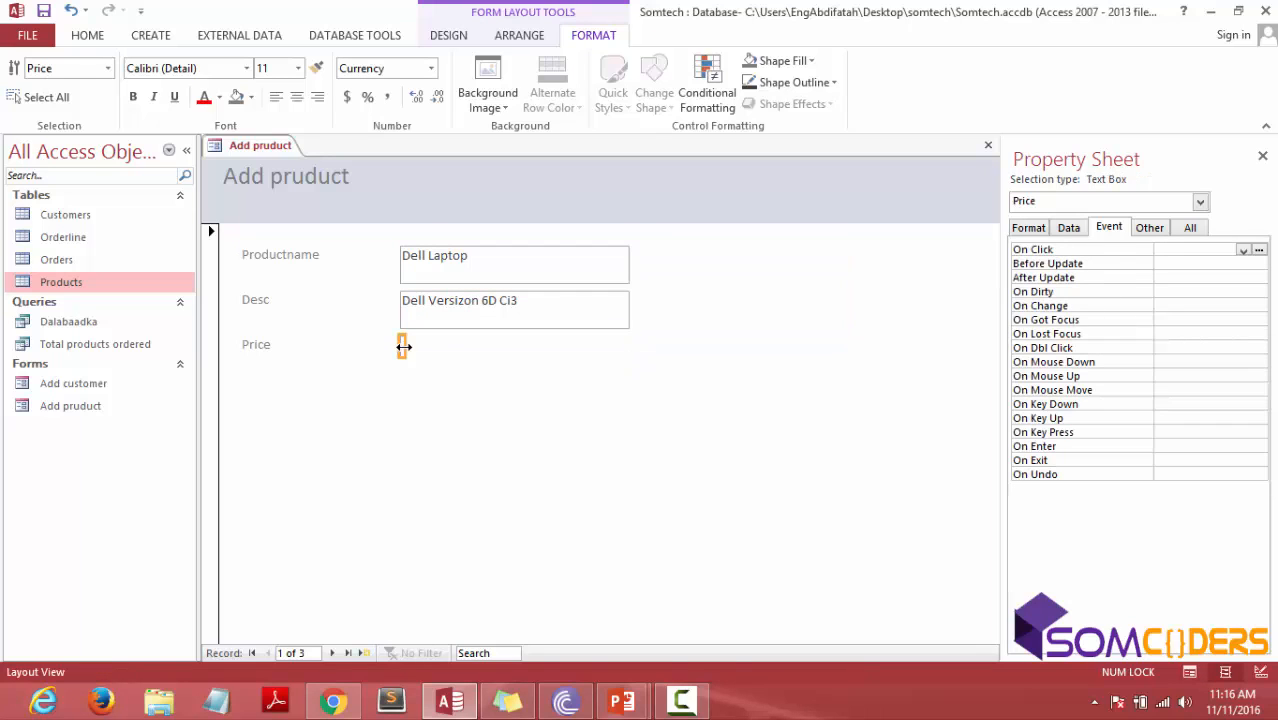
{"action": "left_click_drag", "start_coordinate": [406, 346], "coordinate": [466, 349]}
{"action": "left_click", "coordinate": [516, 331]}
Reduce the height of the Productname and Desc text boxes together by a small, equal amount.
{"action": "left_click", "coordinate": [516, 302]}
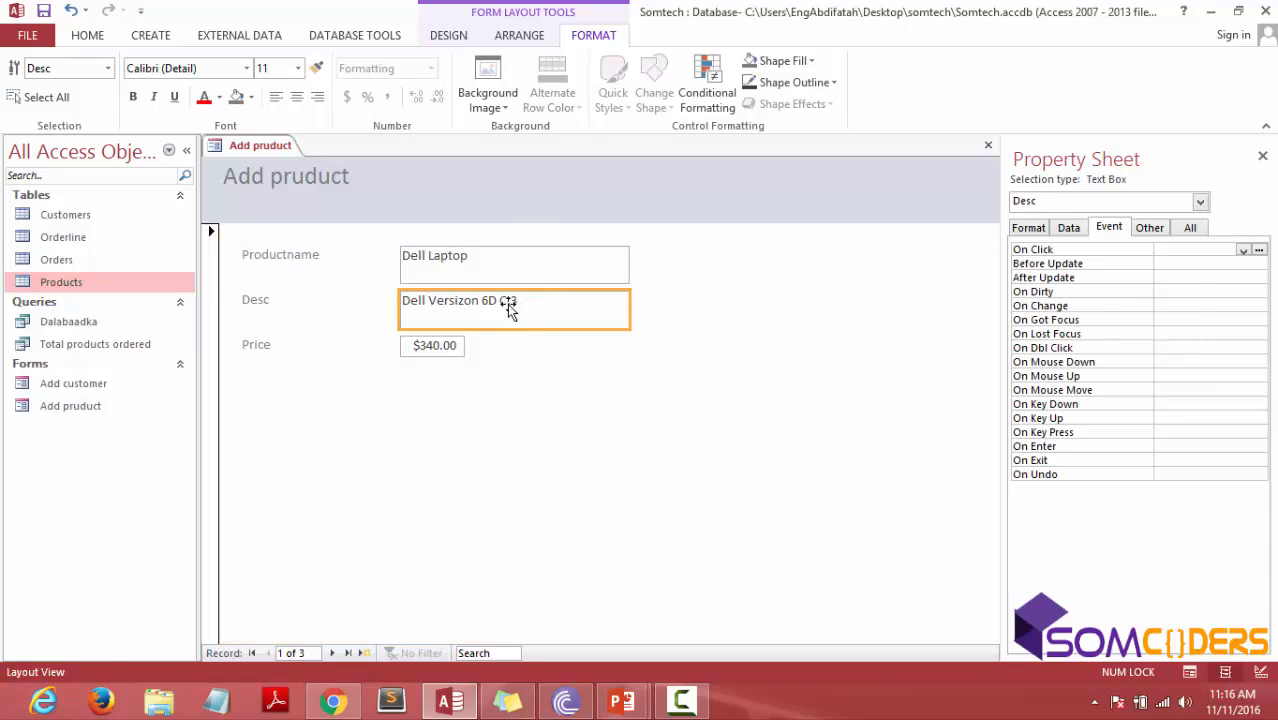
{"action": "left_click", "coordinate": [518, 267], "text": "shift"}
{"action": "left_click_drag", "start_coordinate": [499, 331], "coordinate": [502, 318]}
{"action": "left_click", "coordinate": [502, 351]}
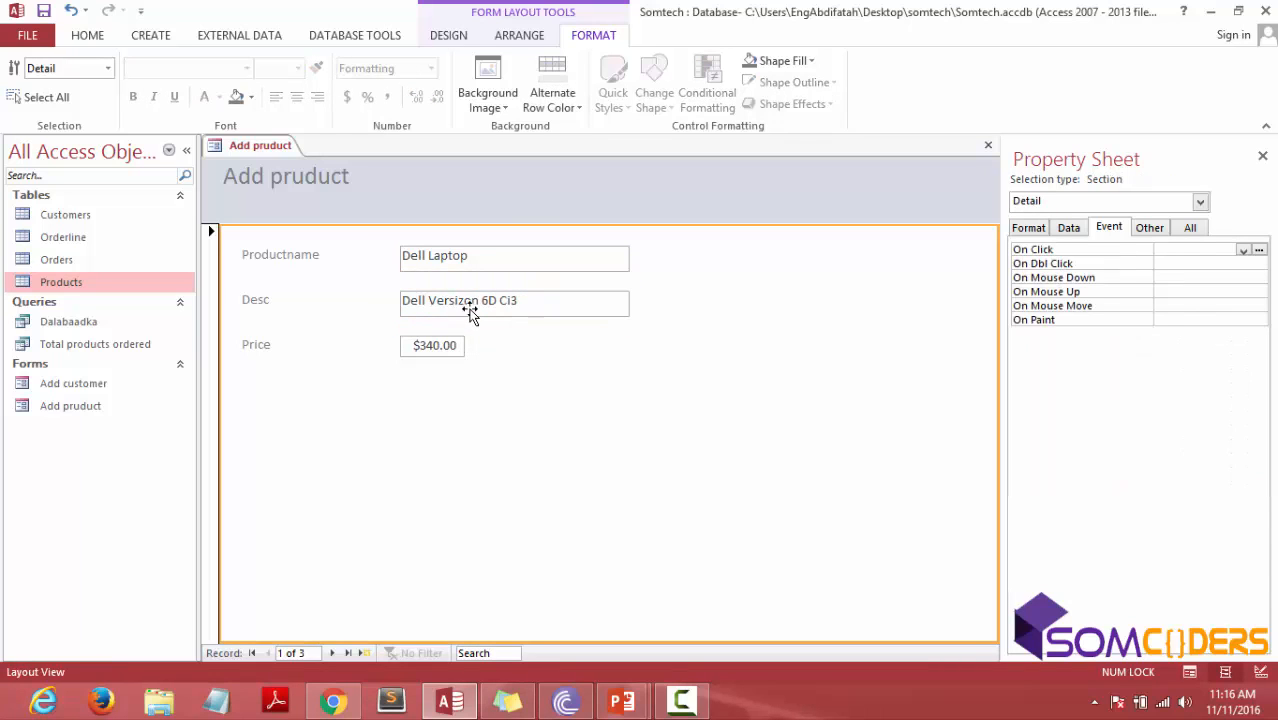
{"action": "left_click", "coordinate": [484, 306]}
{"action": "left_click", "coordinate": [513, 263], "text": "shift"}
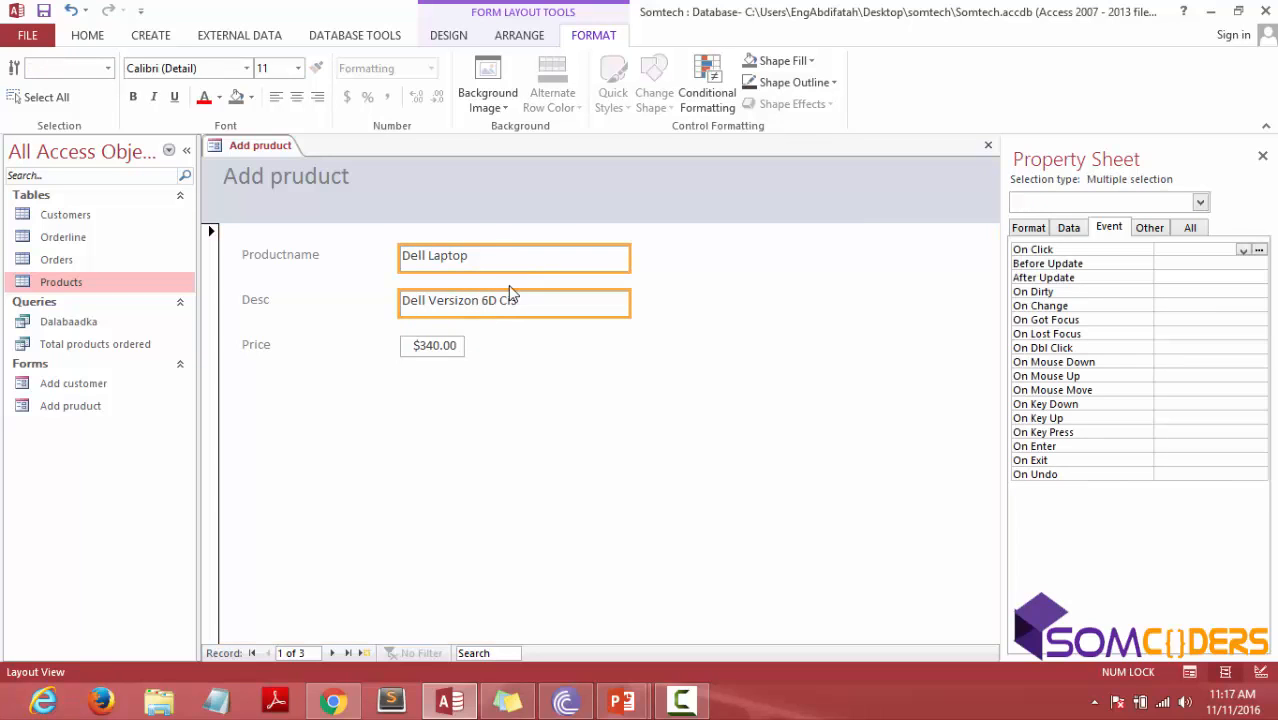
{"action": "left_click_drag", "start_coordinate": [513, 317], "coordinate": [513, 324]}
{"action": "left_click", "coordinate": [528, 364]}
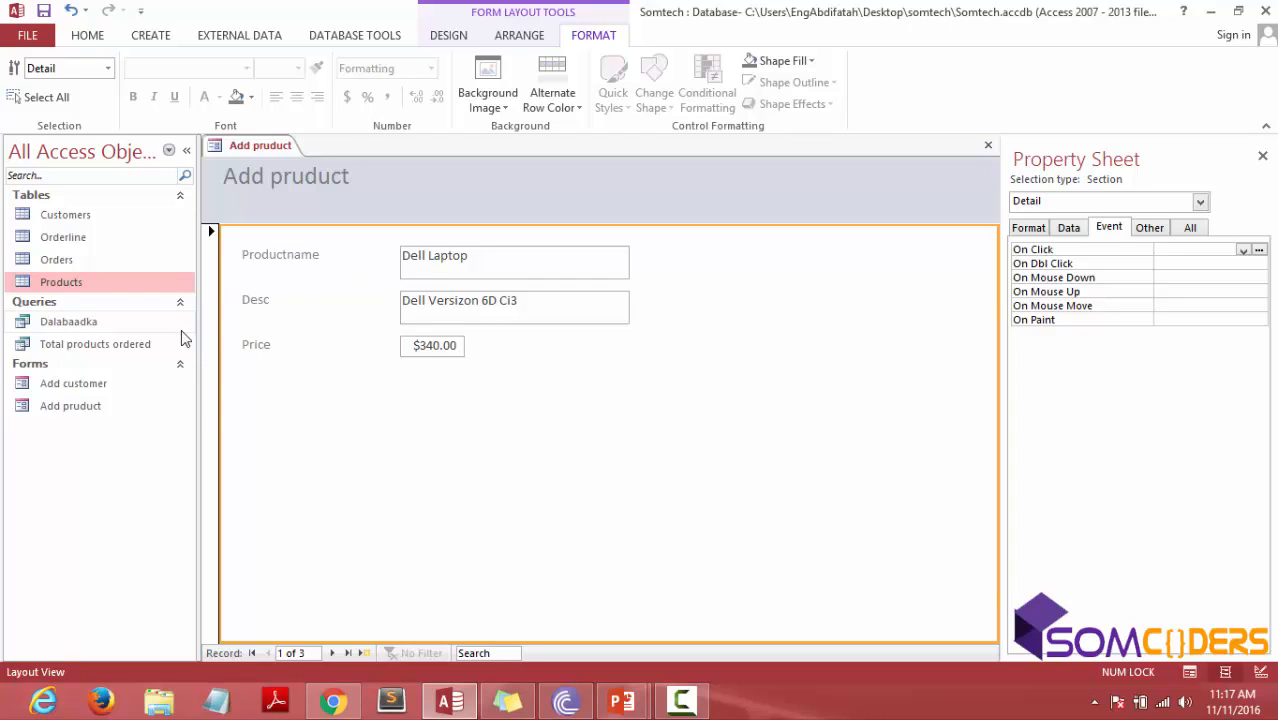
Open the Add pruduct form in Design View.
{"action": "left_click", "coordinate": [90, 406]}
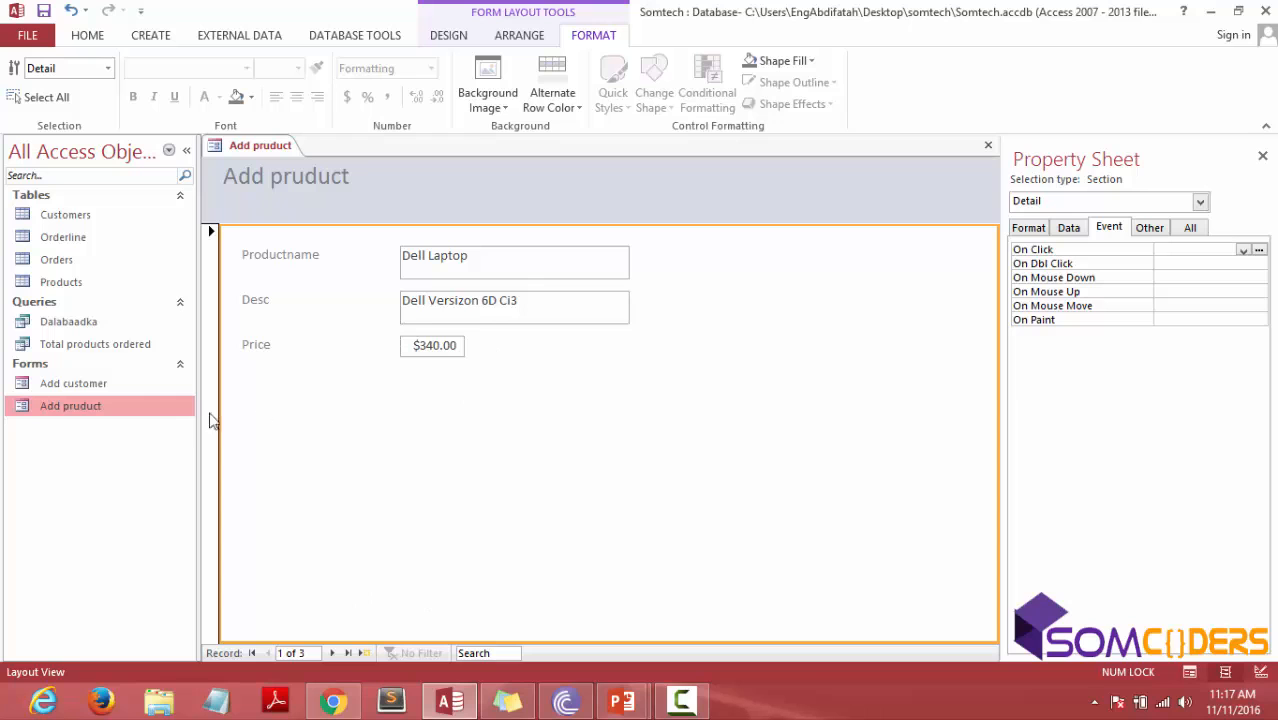
{"action": "right_click", "coordinate": [129, 410]}
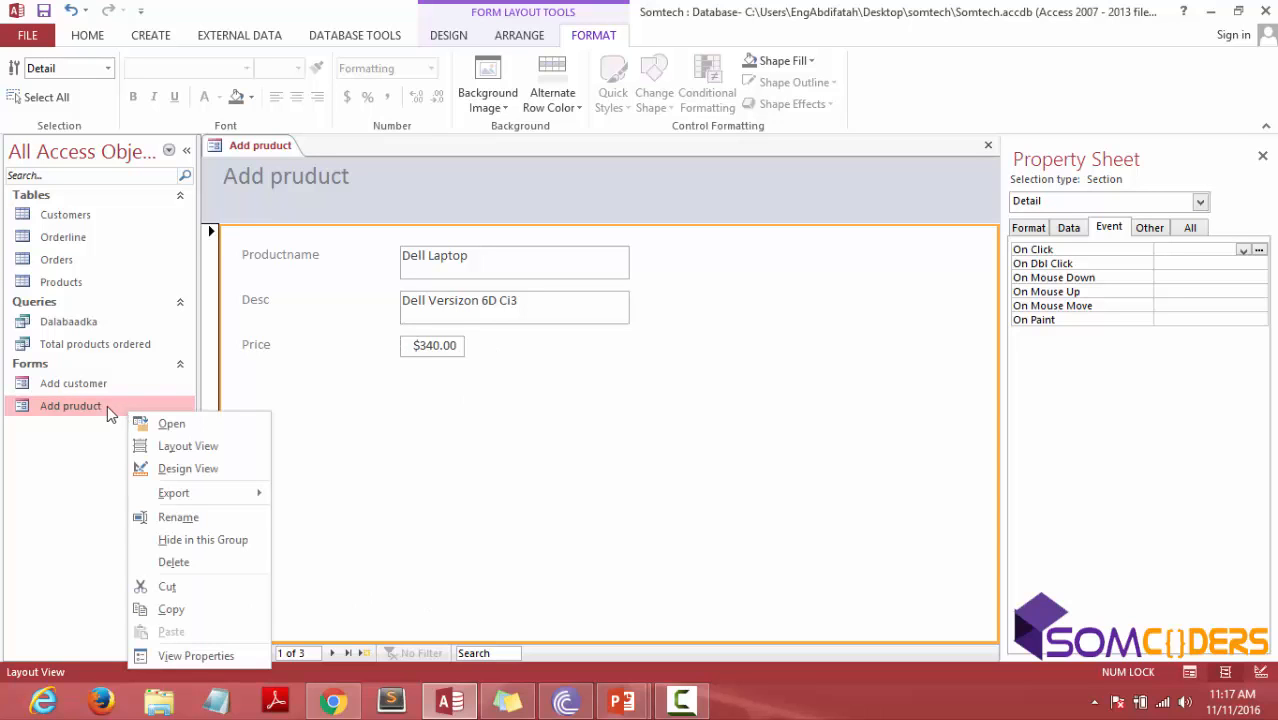
{"action": "left_click", "coordinate": [165, 471]}
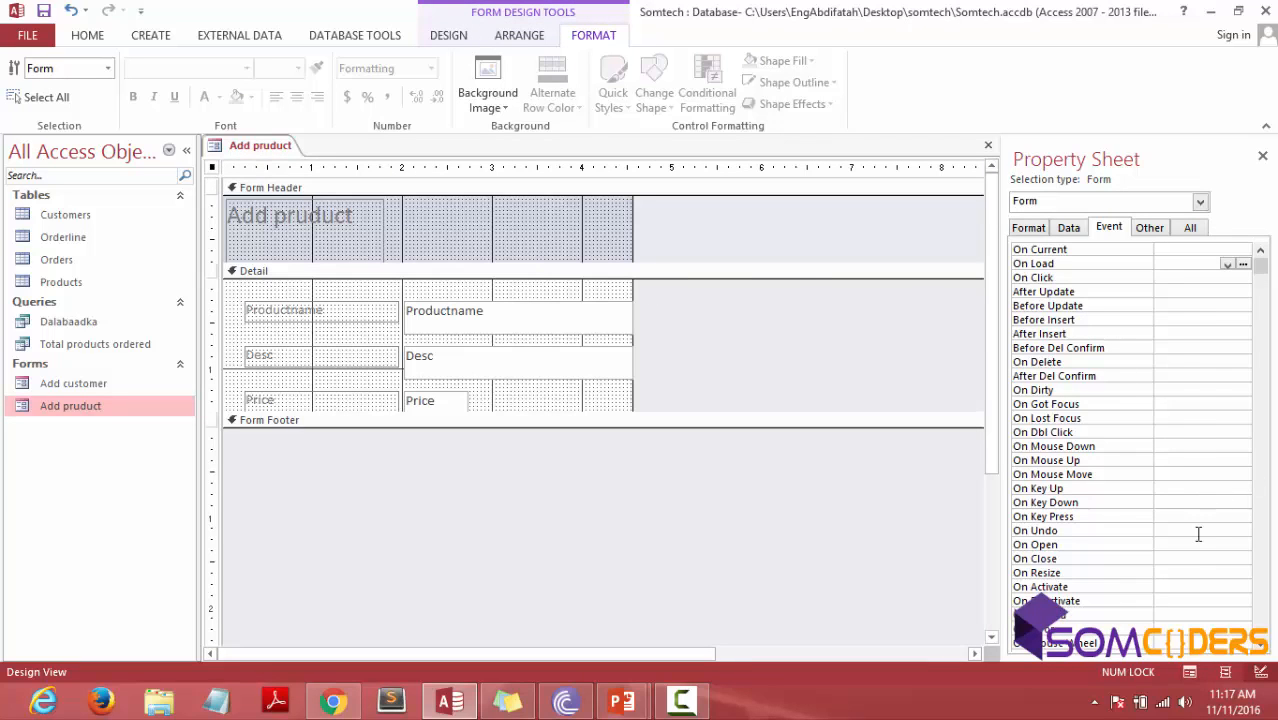
Set the form's Navigation Buttons and Record Selectors properties to No.
{"action": "left_click", "coordinate": [1027, 228]}
{"action": "left_click", "coordinate": [1201, 476]}
{"action": "left_click", "coordinate": [1242, 475]}
{"action": "left_click", "coordinate": [1224, 502]}
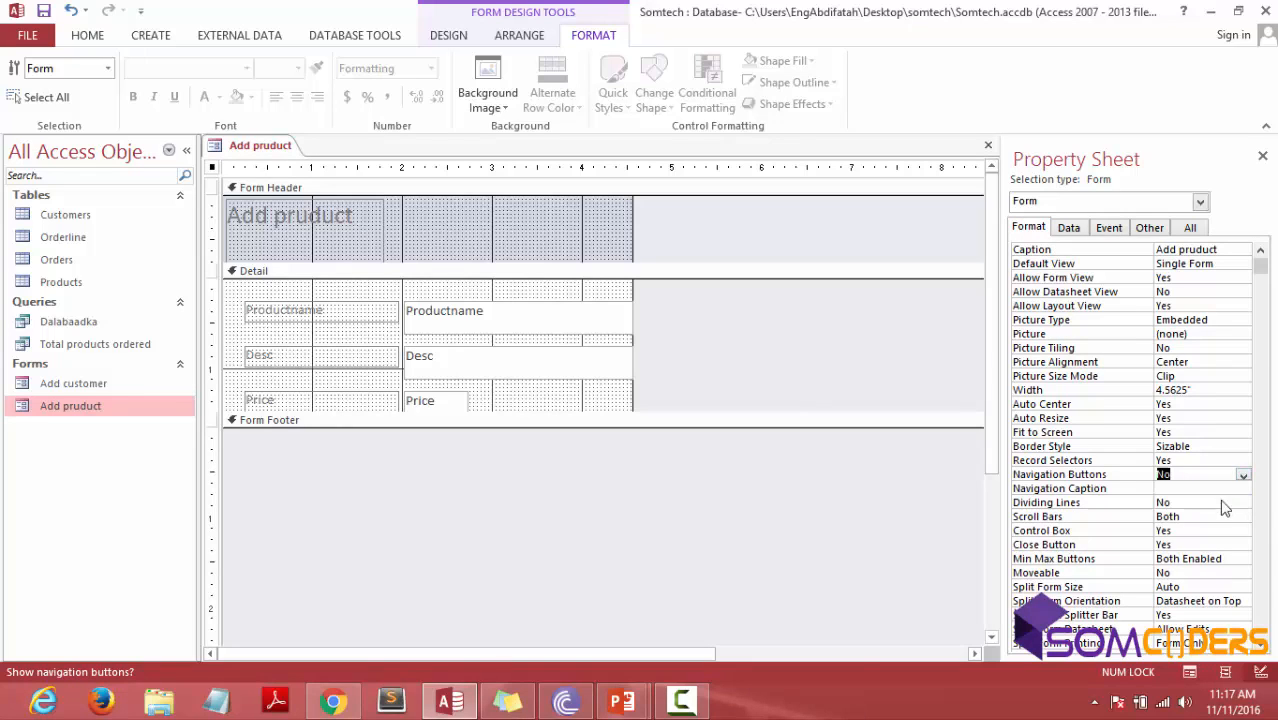
{"action": "left_click", "coordinate": [1220, 460]}
{"action": "left_click", "coordinate": [1242, 461]}
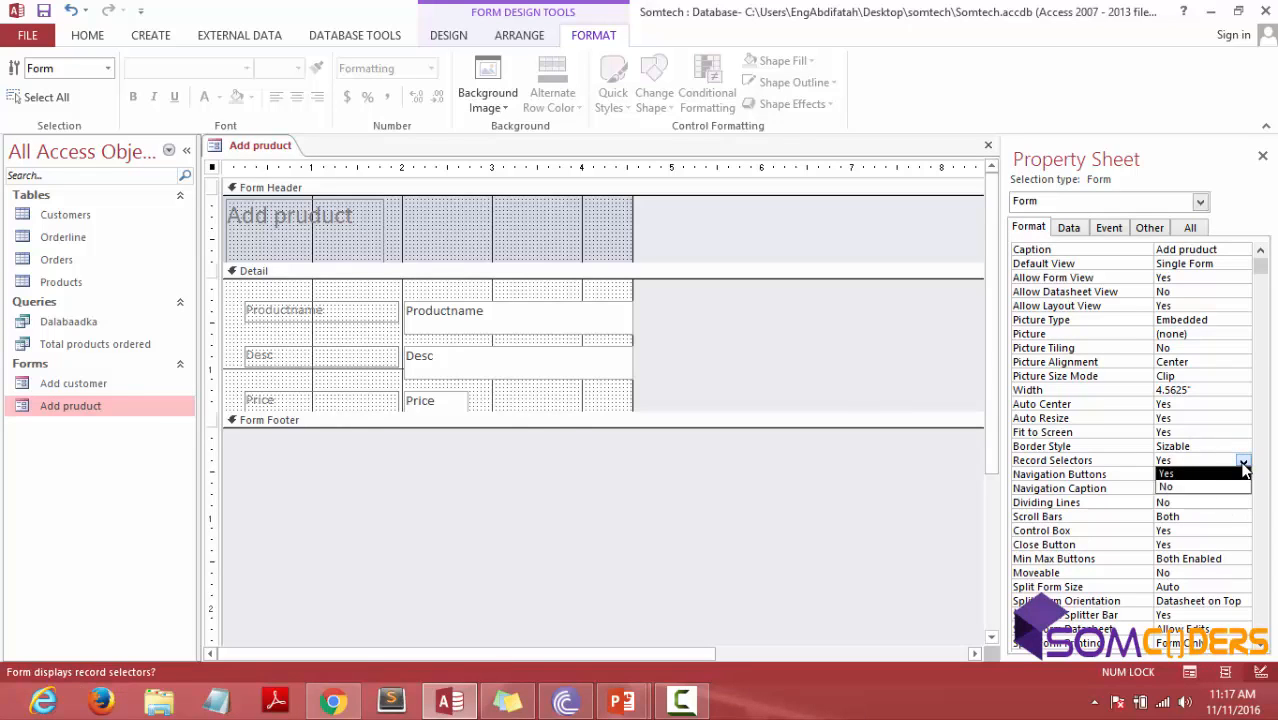
{"action": "left_click", "coordinate": [1229, 487]}
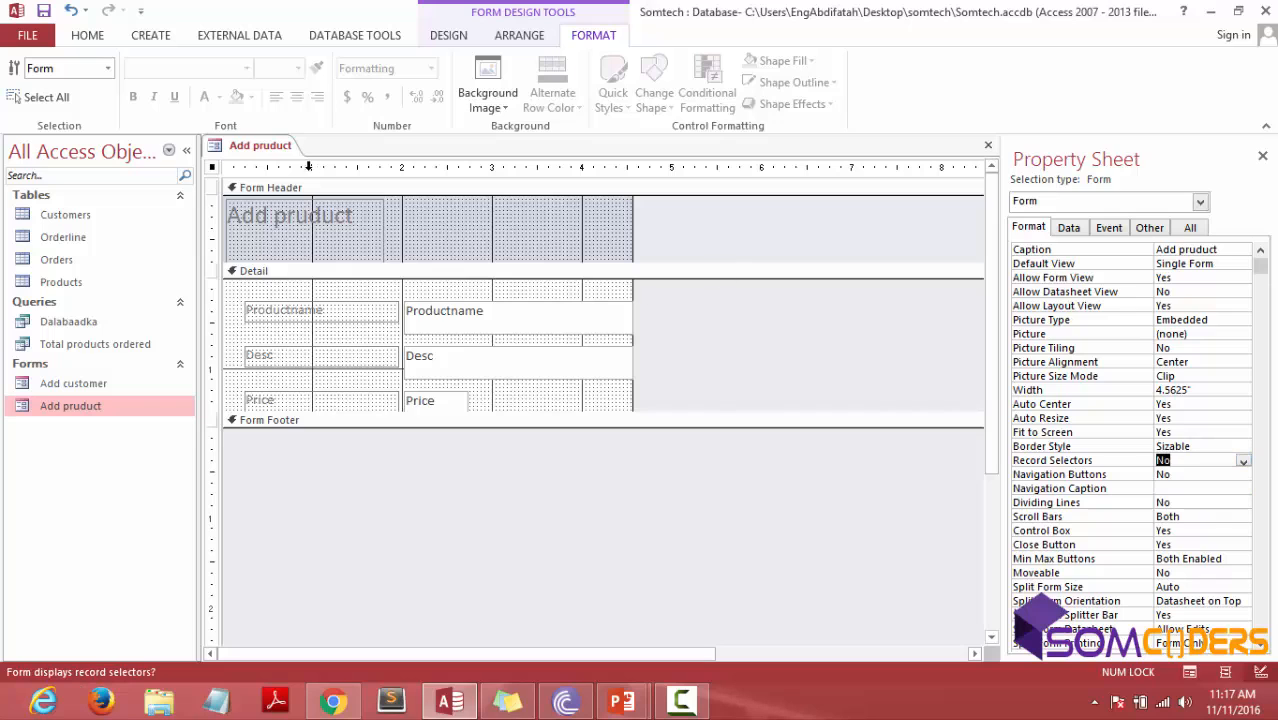
Start an embedded macro for the form's On Load event with the Macro Builder.
{"action": "left_click", "coordinate": [240, 176]}
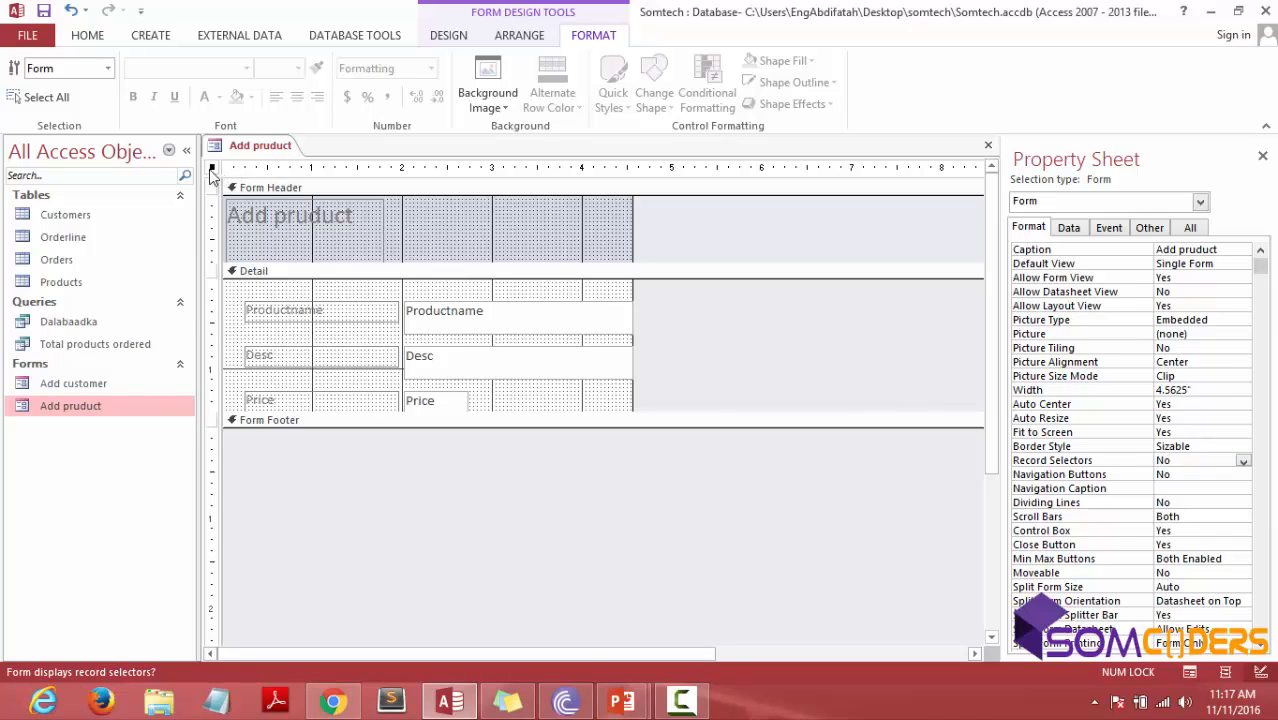
{"action": "left_click", "coordinate": [1139, 230]}
{"action": "left_click", "coordinate": [1109, 229]}
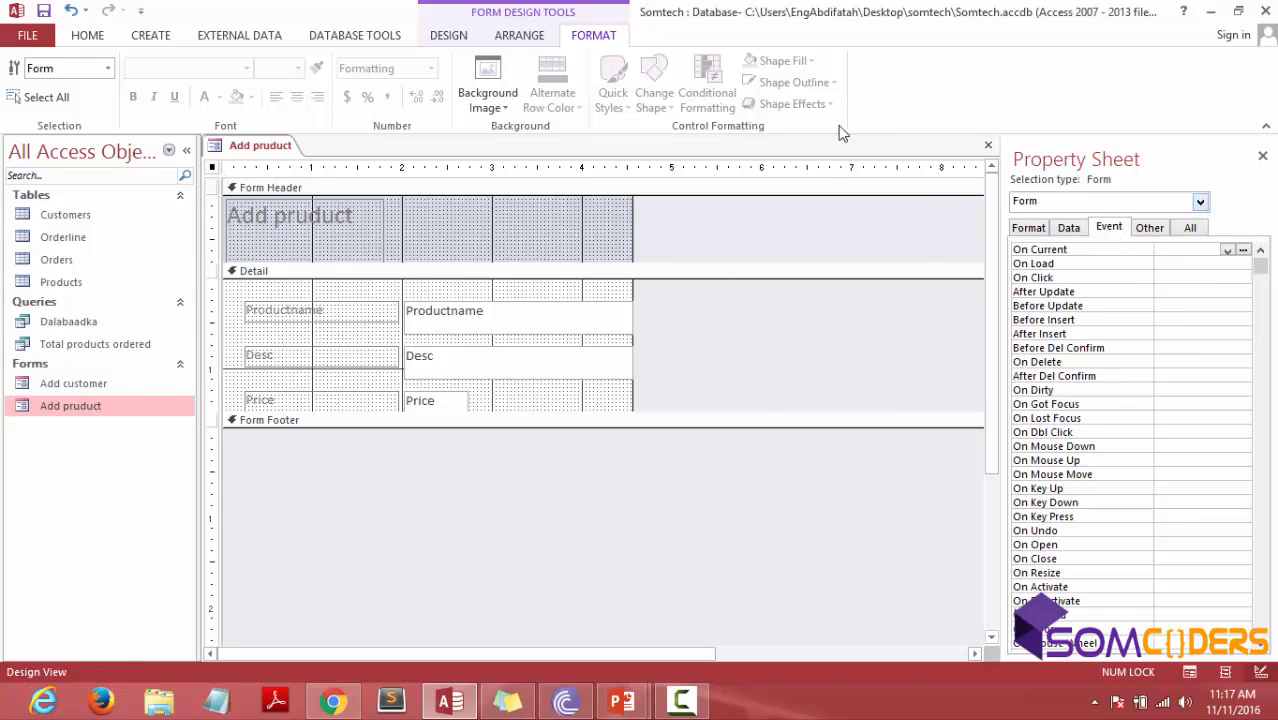
{"action": "left_click", "coordinate": [1243, 251]}
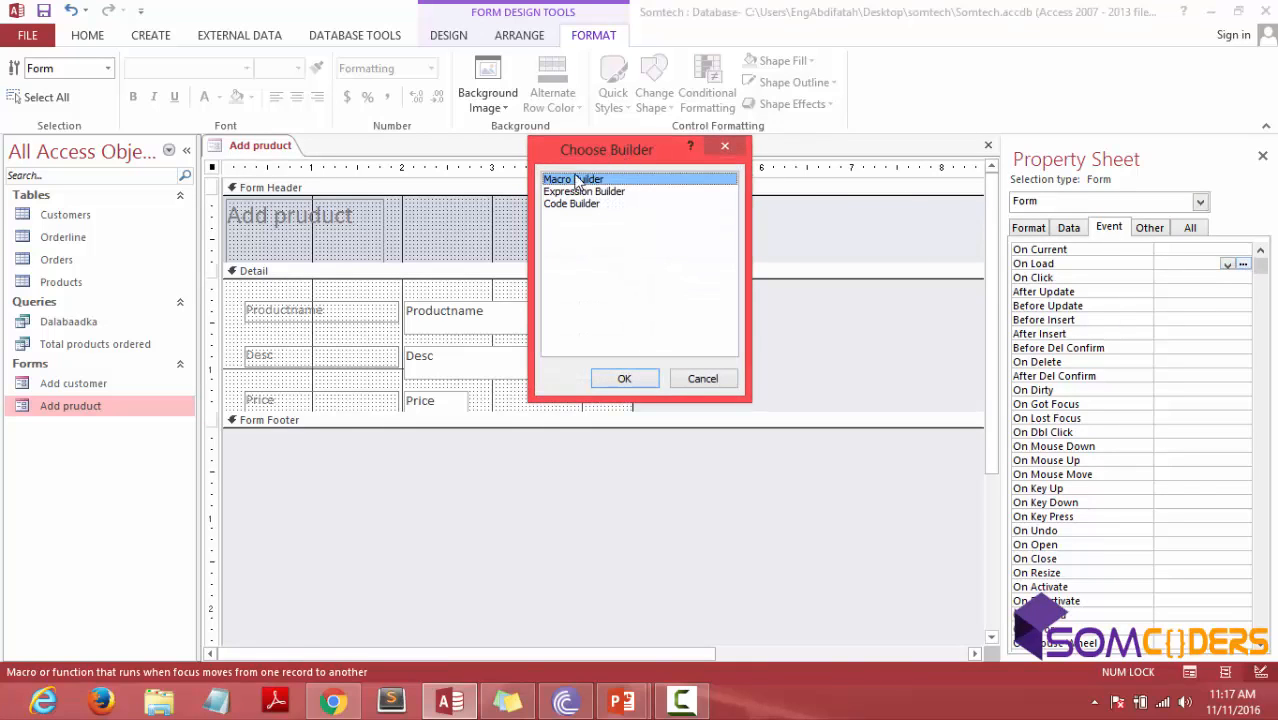
{"action": "left_click", "coordinate": [636, 375]}
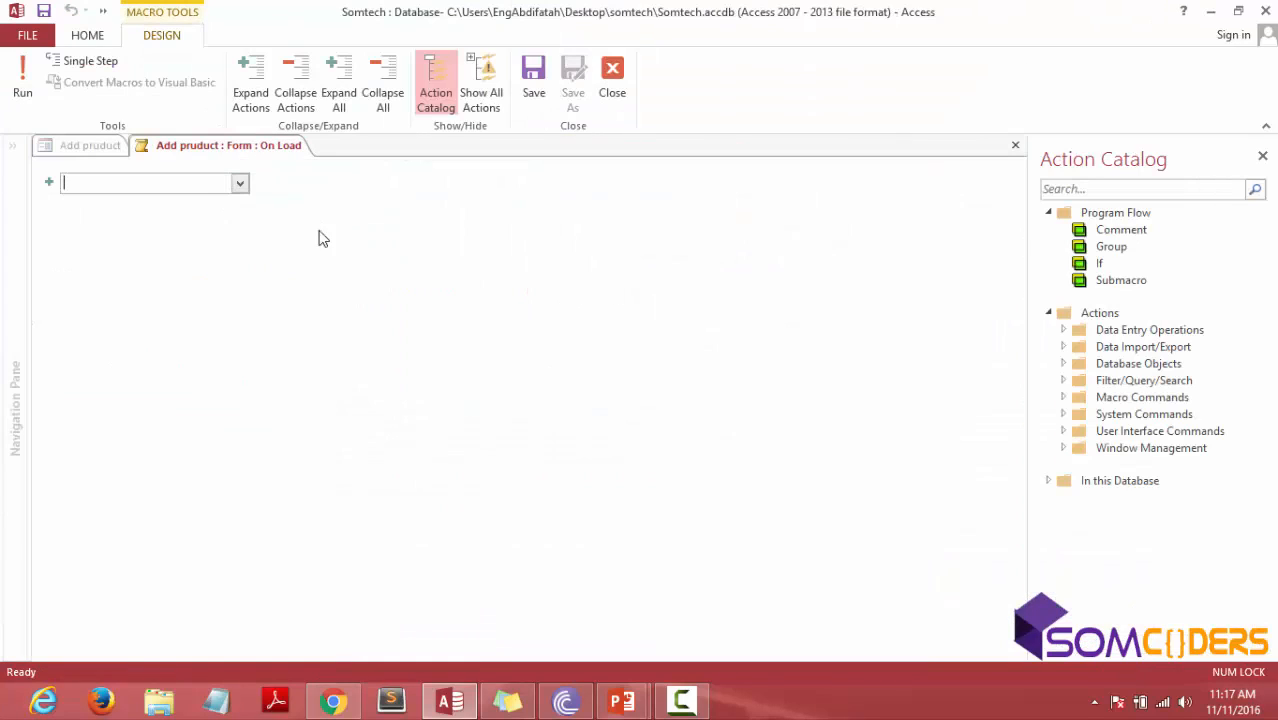
Add a GoToRecord action with Record set to New, save the macro and close it.
{"action": "type", "text": "GoTp"}
{"action": "type", "text": "r"}
{"action": "key", "text": "BackSpace"}
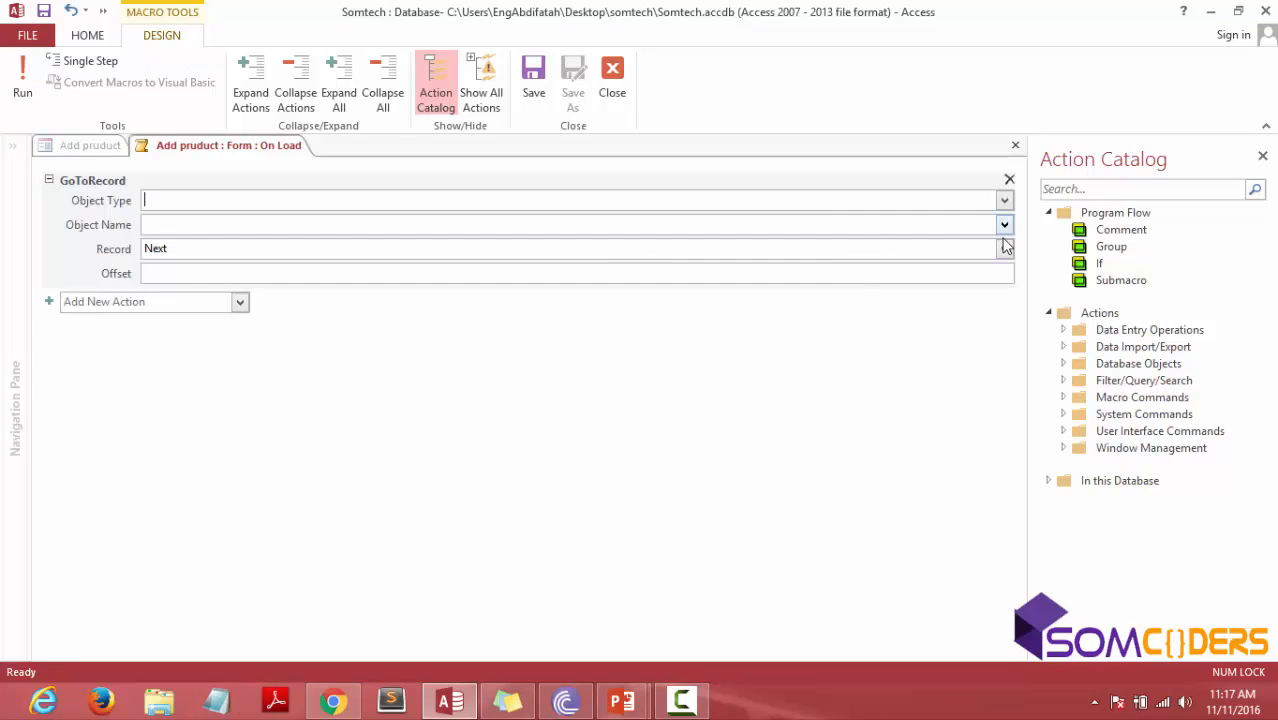
{"action": "left_click", "coordinate": [1004, 248]}
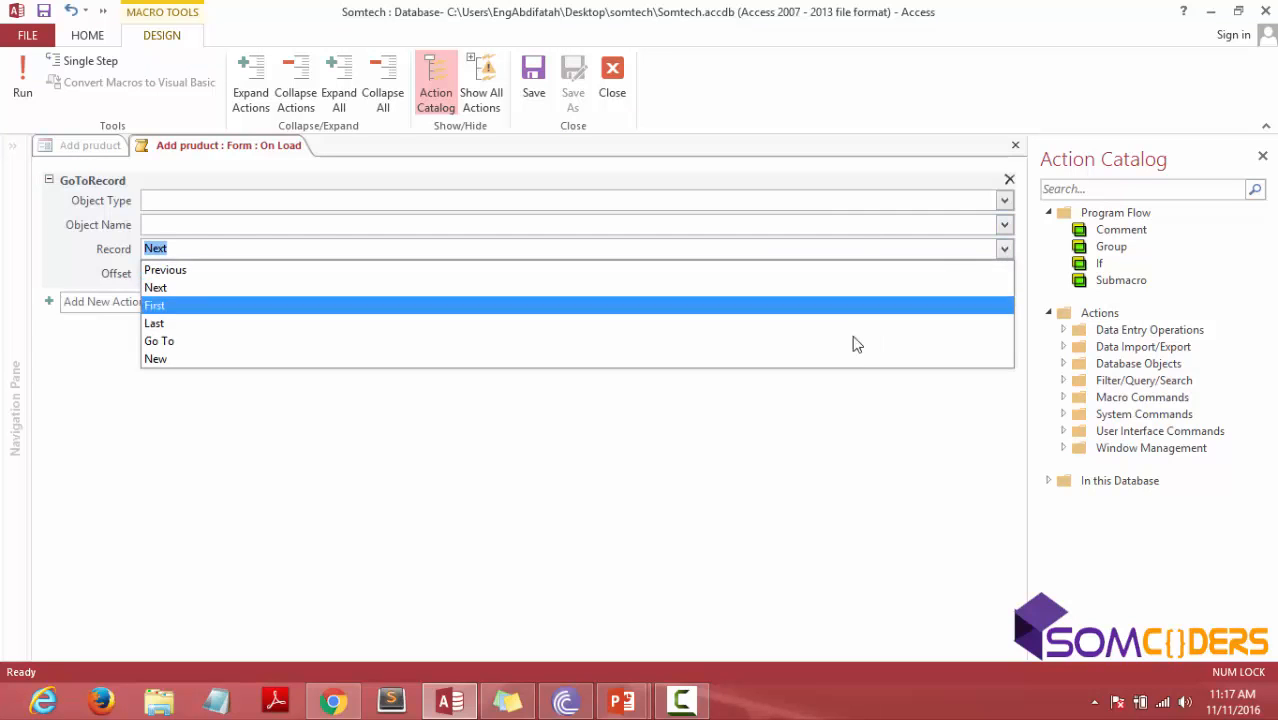
{"action": "left_click", "coordinate": [827, 357]}
{"action": "left_click", "coordinate": [537, 103]}
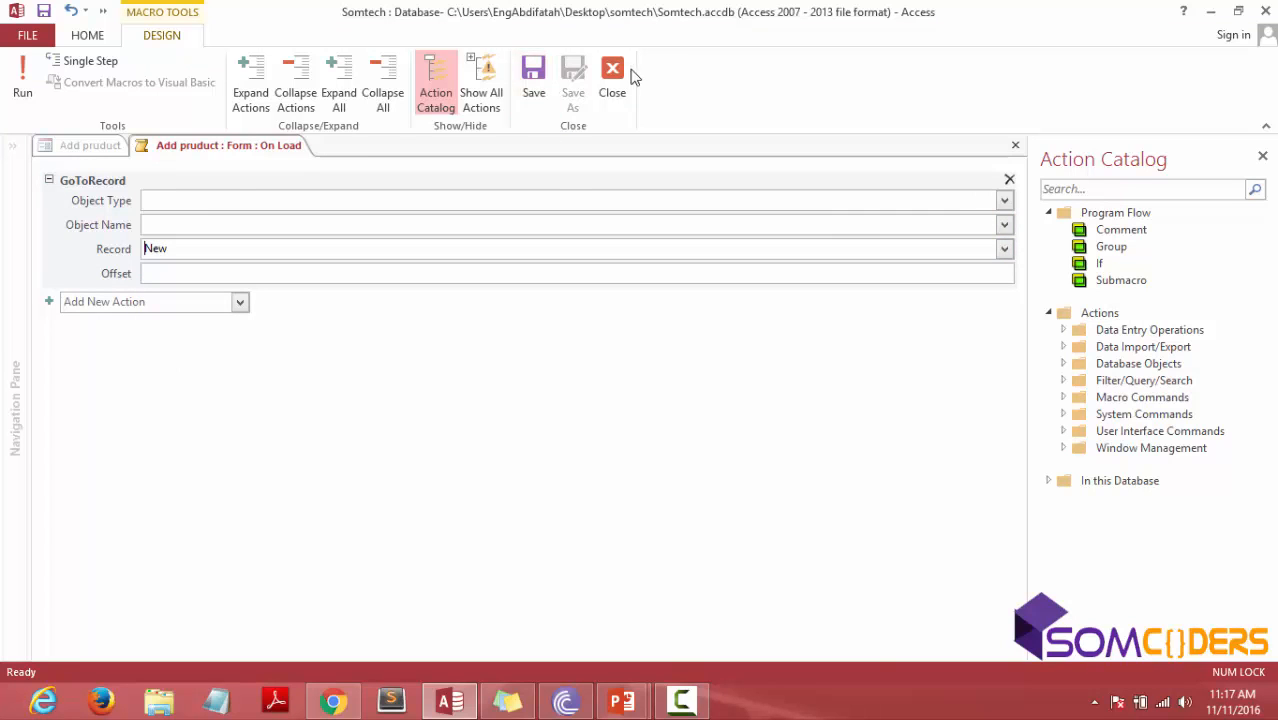
{"action": "left_click", "coordinate": [628, 78]}
Extend the Detail section to about 2.1 inches high and draw a small command button below the Price box, toward the form's right edge.
{"action": "left_click_drag", "start_coordinate": [564, 411], "coordinate": [556, 466]}
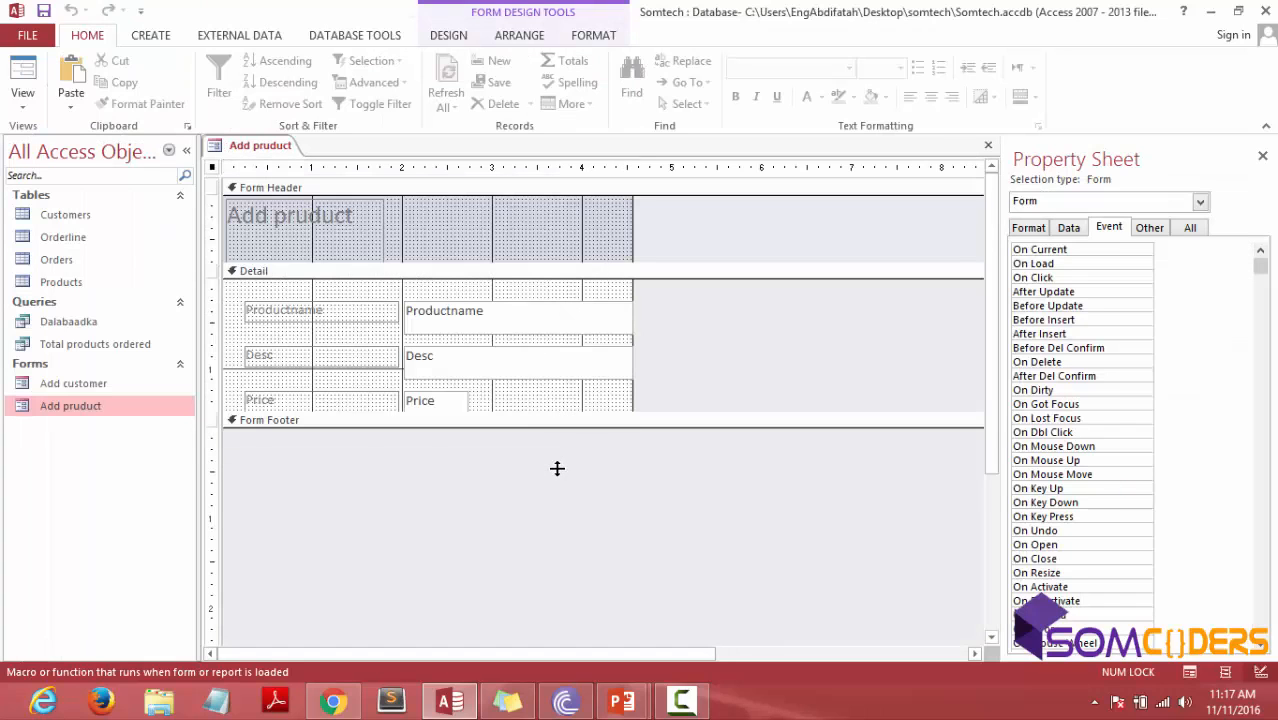
{"action": "left_click", "coordinate": [160, 36]}
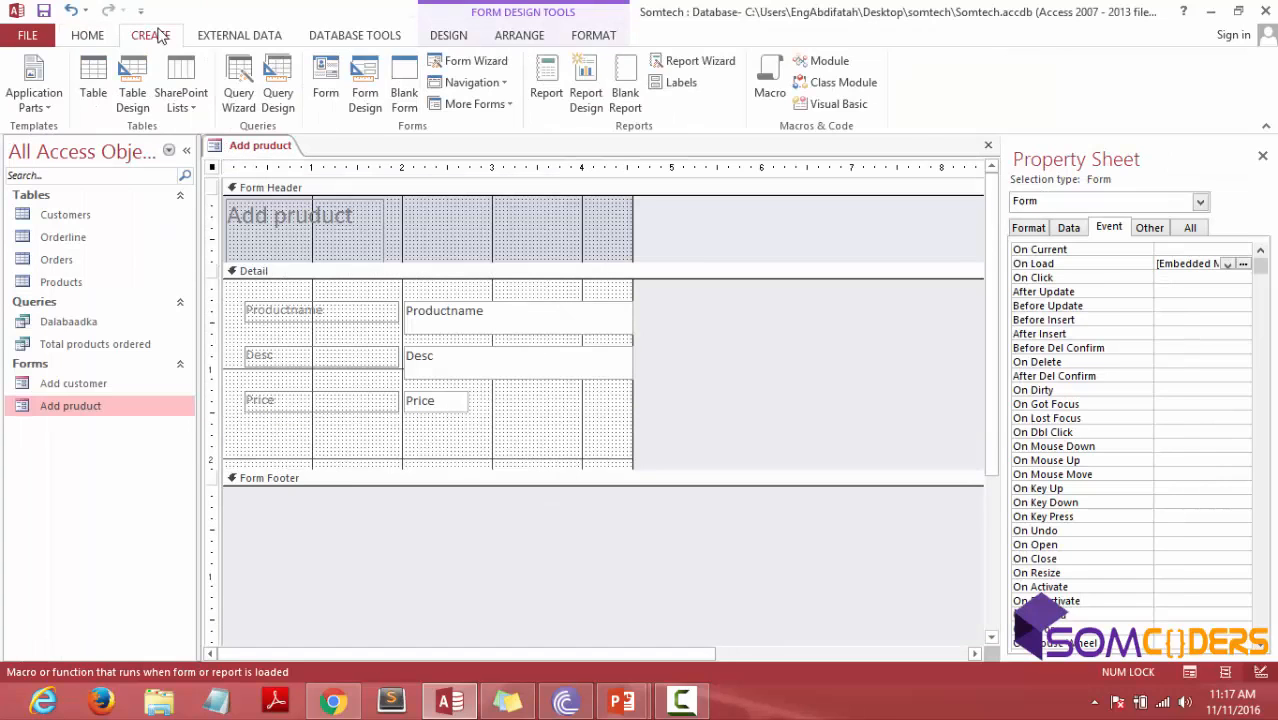
{"action": "left_click", "coordinate": [446, 36]}
{"action": "left_click", "coordinate": [303, 80]}
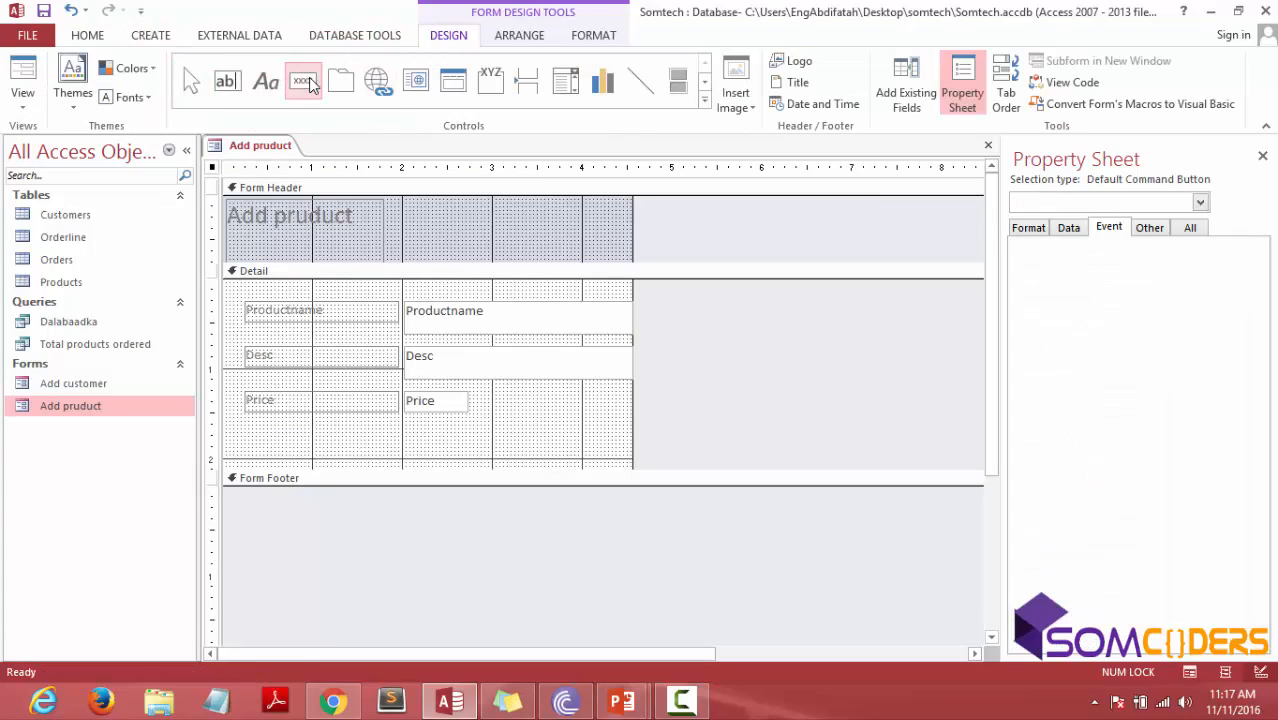
{"action": "left_click_drag", "start_coordinate": [510, 435], "coordinate": [576, 453]}
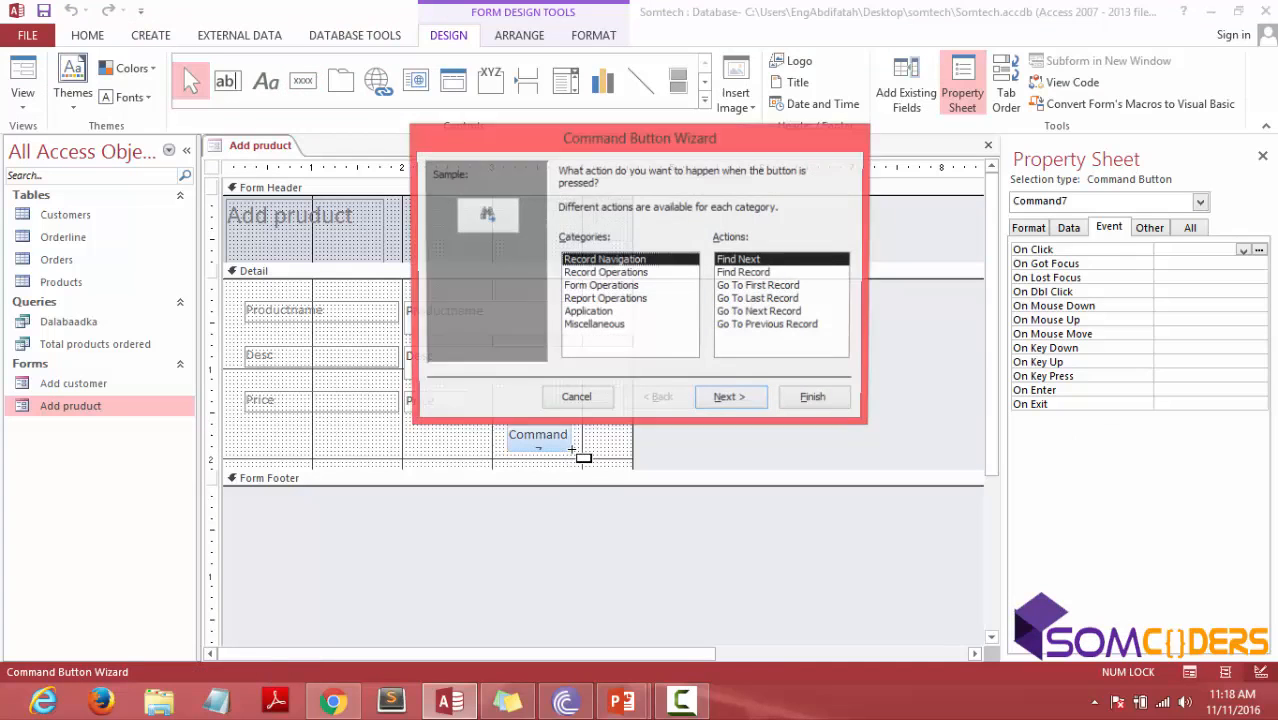
Assign the new command button the Close Form action from the Form Operations category.
{"action": "left_click", "coordinate": [617, 273]}
{"action": "left_click", "coordinate": [622, 286]}
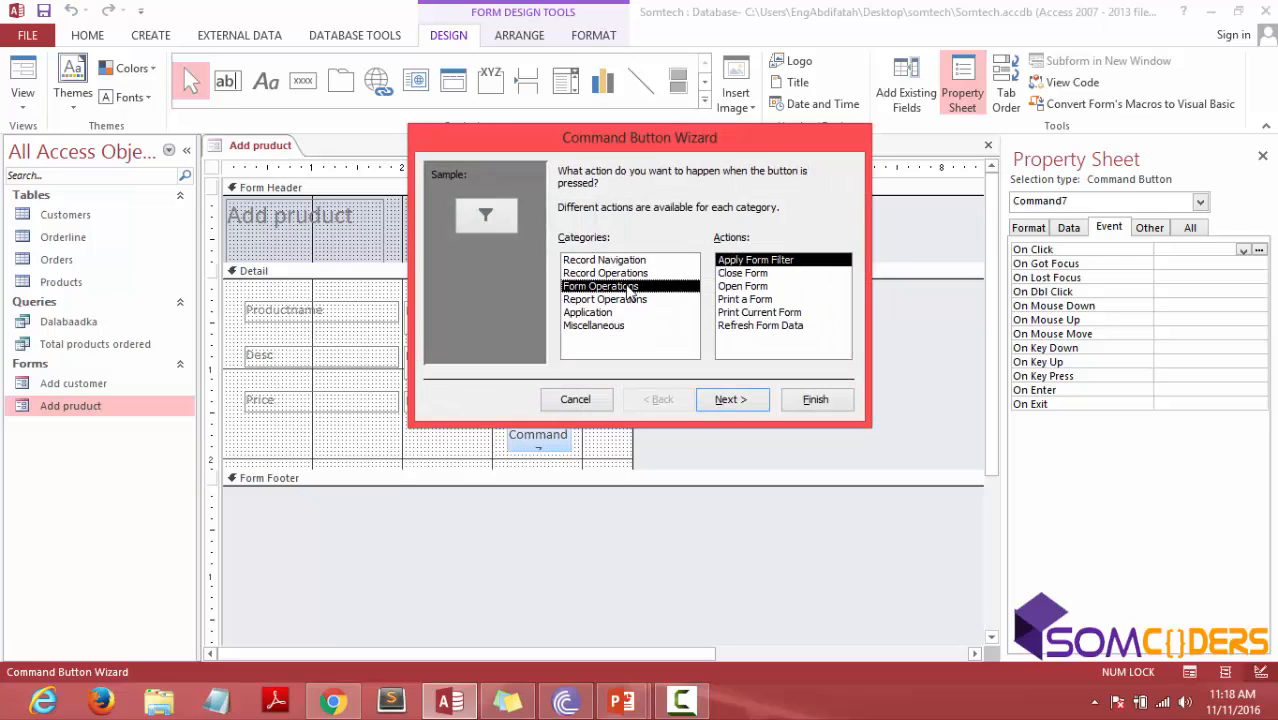
{"action": "left_click", "coordinate": [756, 288]}
{"action": "left_click", "coordinate": [758, 273]}
{"action": "left_click", "coordinate": [730, 400]}
Finish the command button with the text Close and widen it leftward to the 3-inch mark.
{"action": "left_click", "coordinate": [577, 248]}
{"action": "left_click_drag", "start_coordinate": [692, 246], "coordinate": [616, 241]}
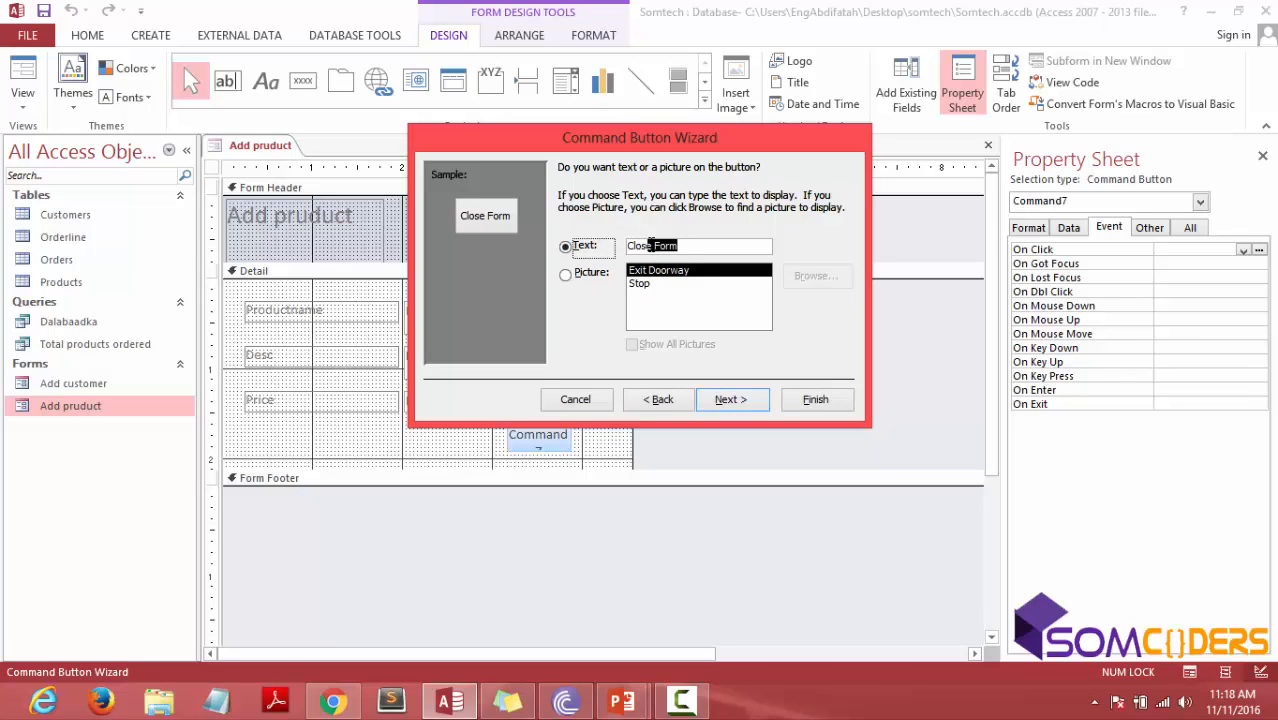
{"action": "key", "text": "BackSpace"}
{"action": "left_click", "coordinate": [730, 399]}
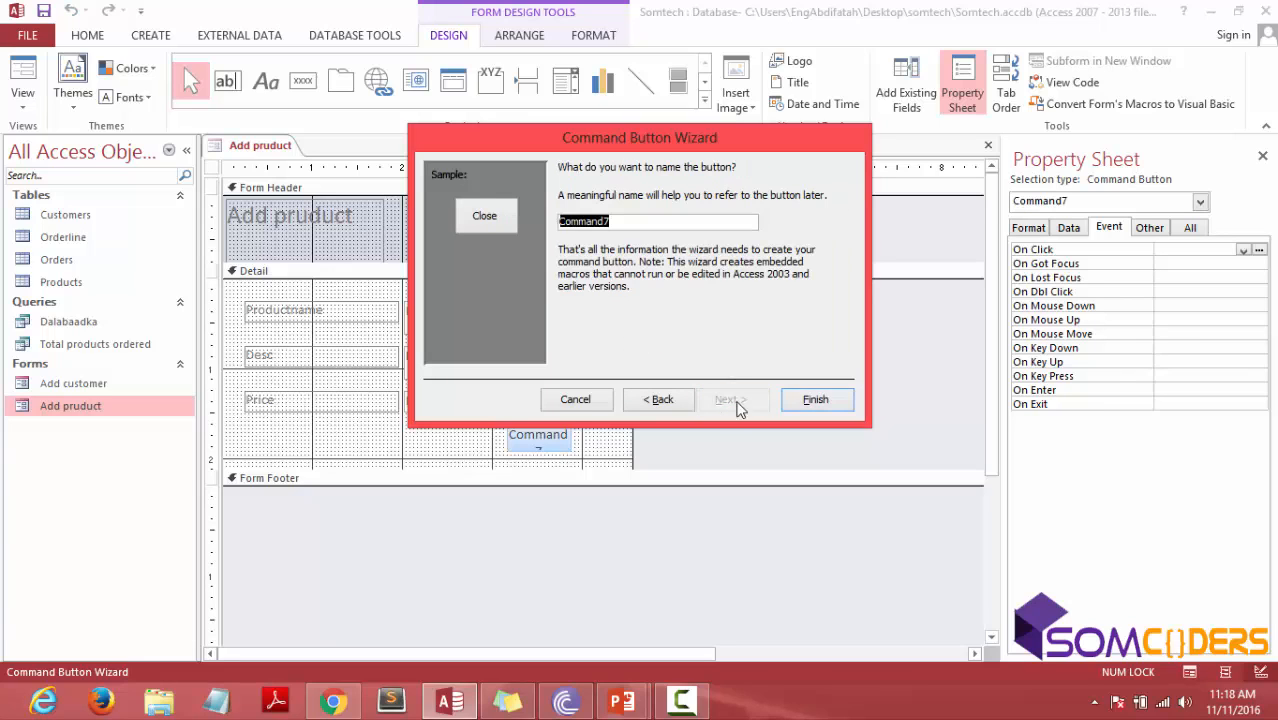
{"action": "left_click", "coordinate": [815, 399]}
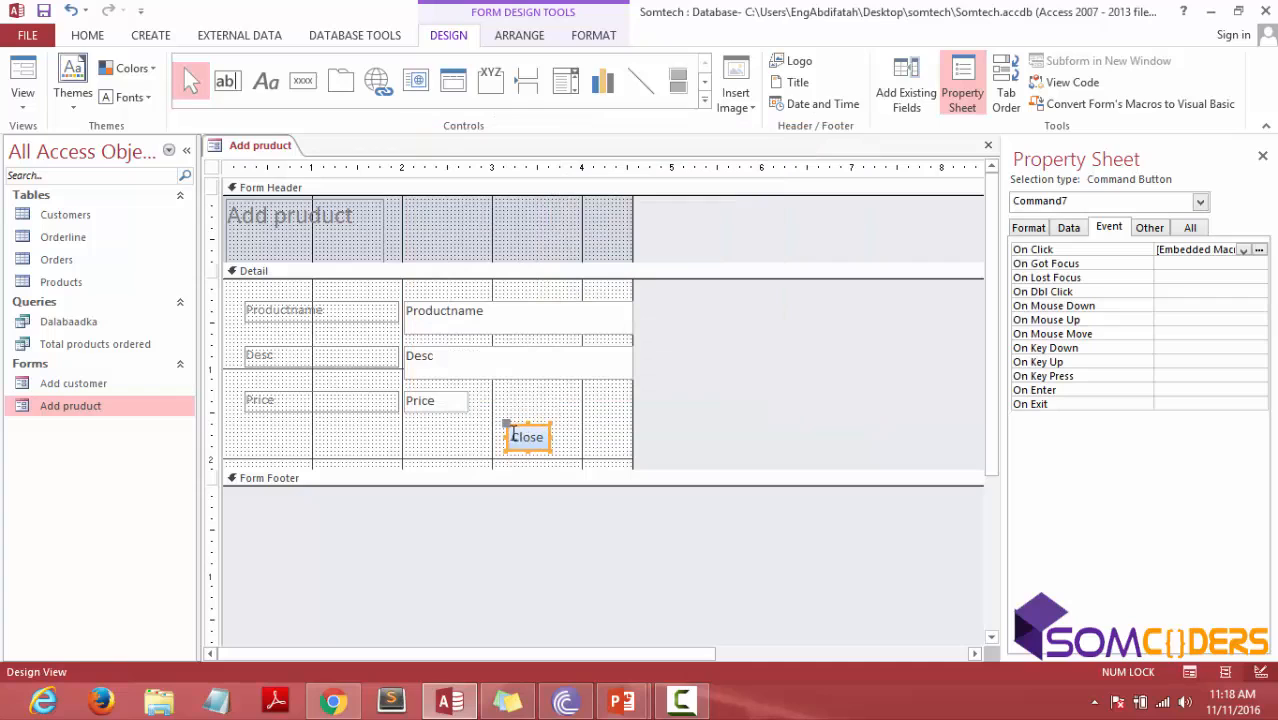
{"action": "left_click_drag", "start_coordinate": [505, 437], "coordinate": [494, 437]}
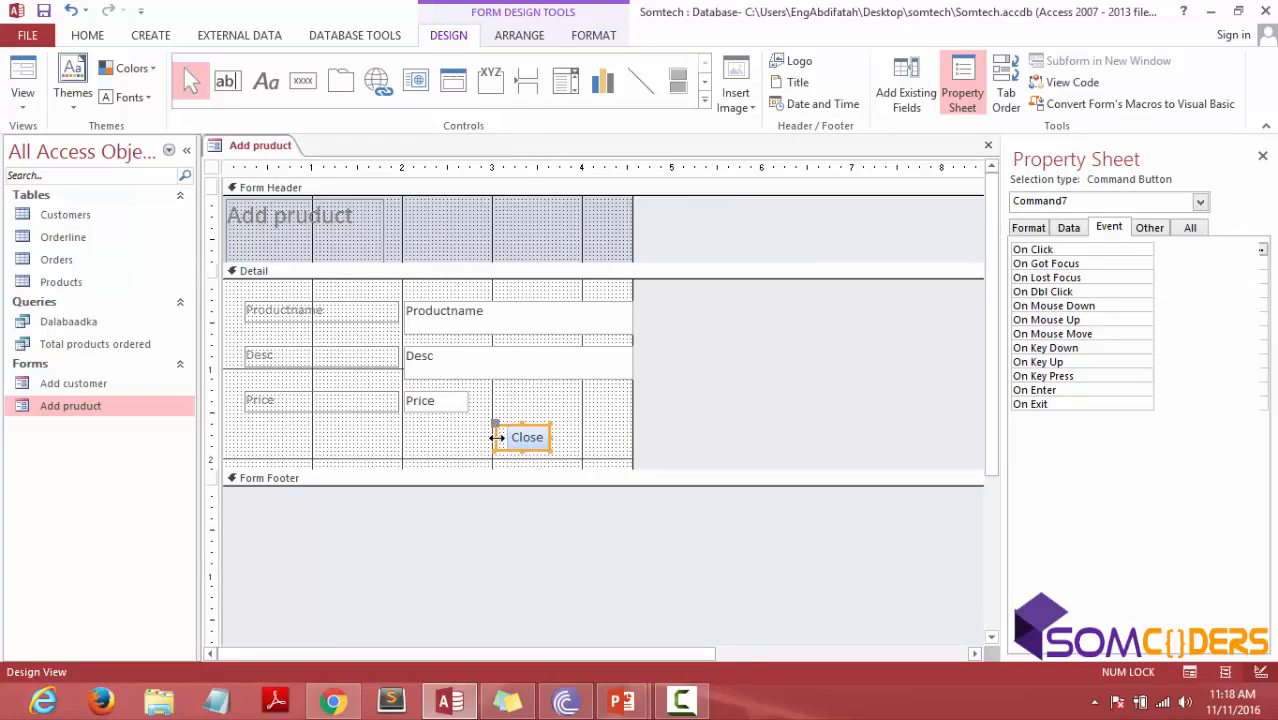
Set the form's Pop Up property to Yes.
{"action": "left_click", "coordinate": [212, 168]}
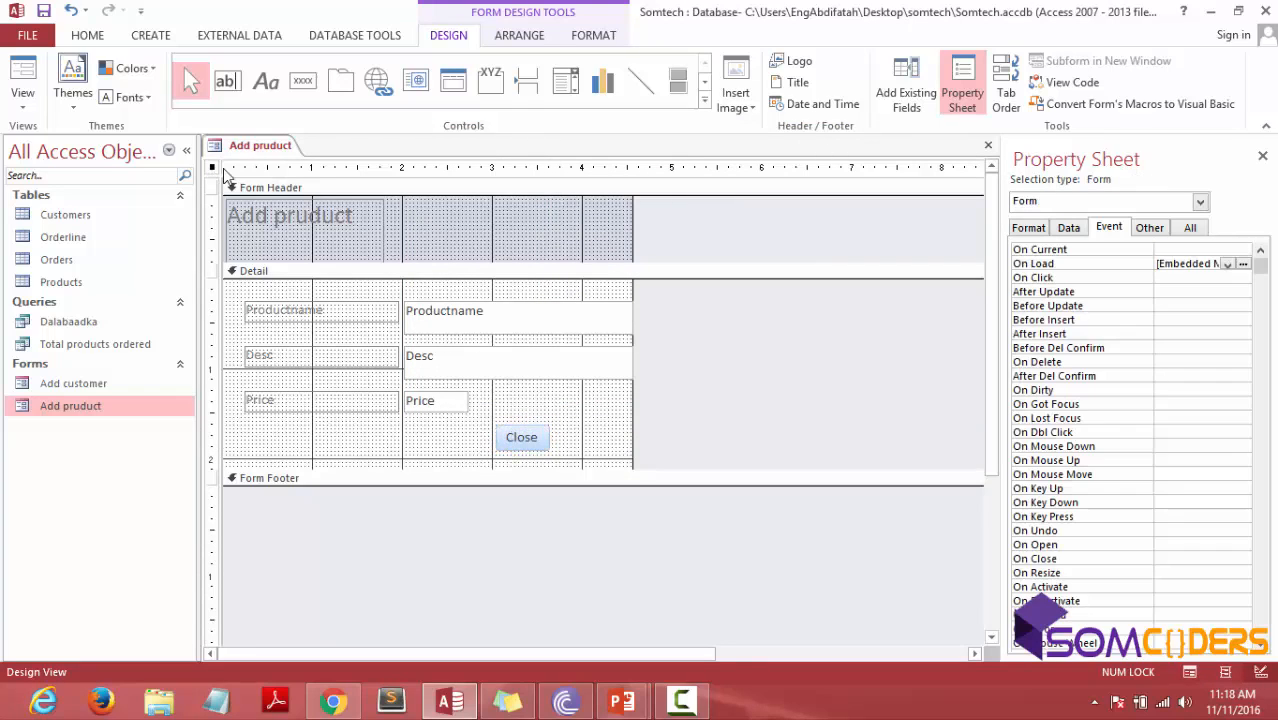
{"action": "left_click", "coordinate": [1150, 228]}
{"action": "left_click", "coordinate": [1258, 251]}
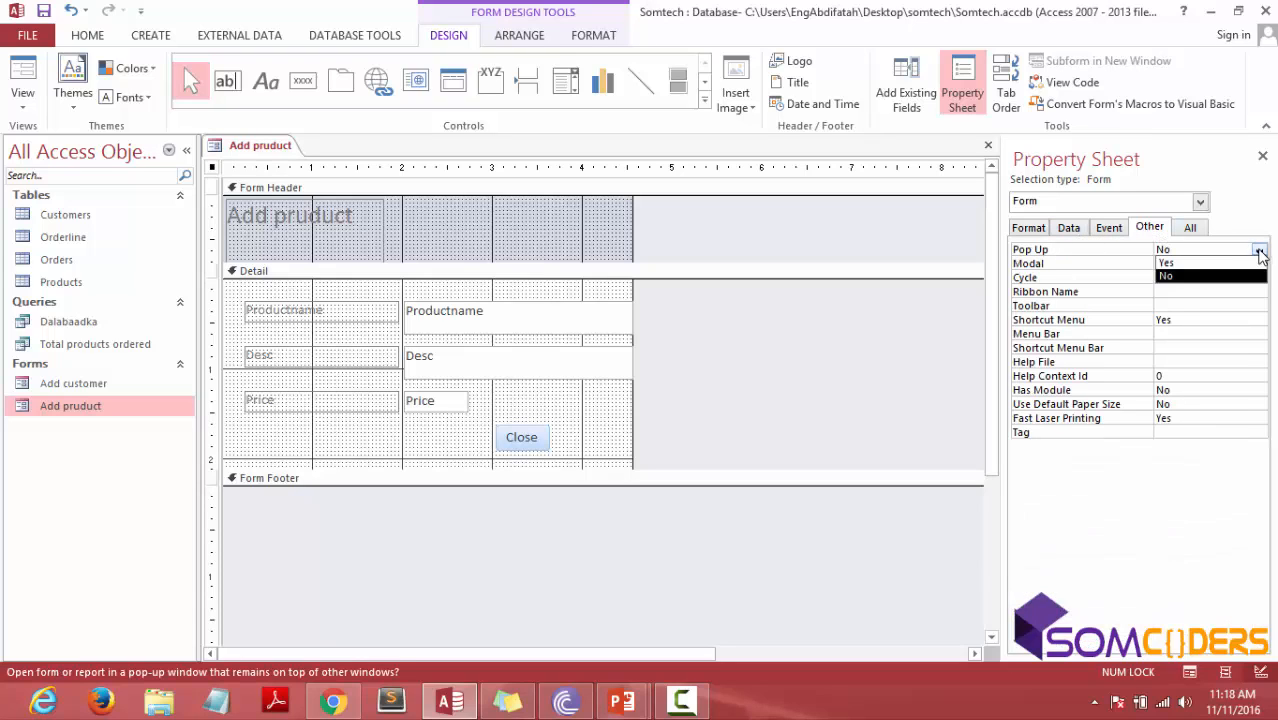
{"action": "left_click", "coordinate": [1230, 263]}
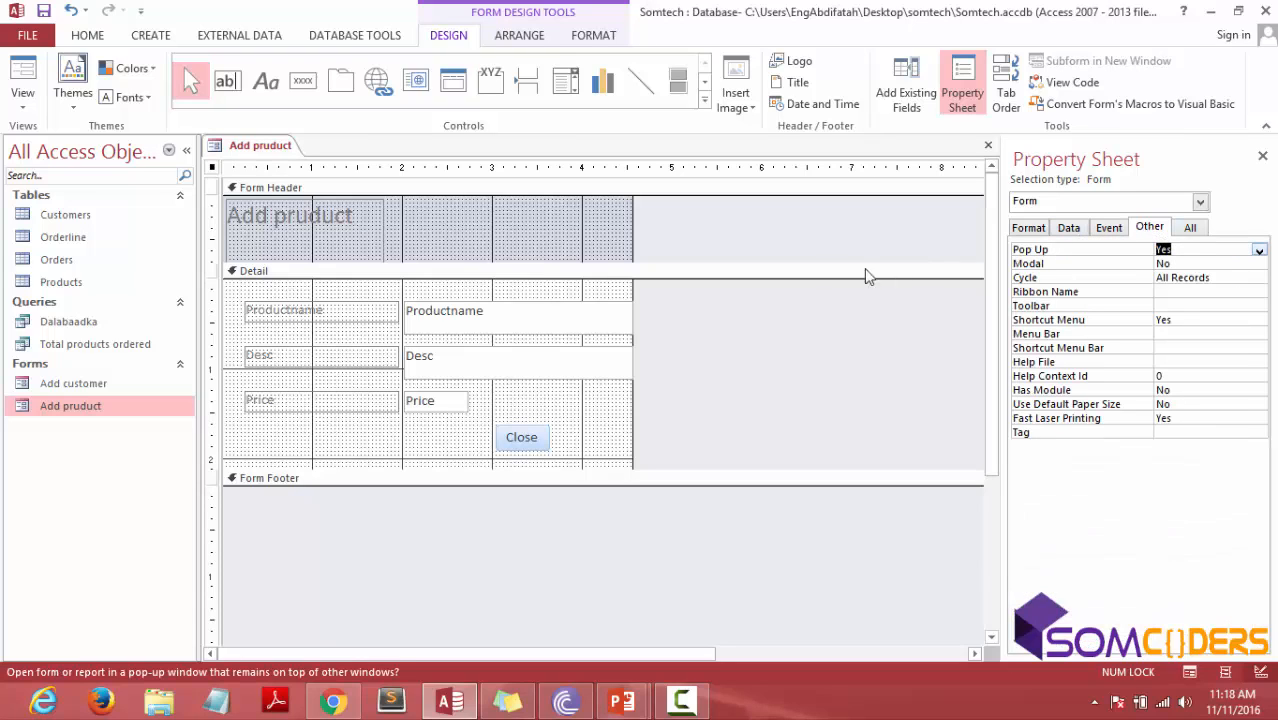
Open the Add pruduct form and test its Close button twice, saving the design changes.
{"action": "double_click", "coordinate": [70, 405]}
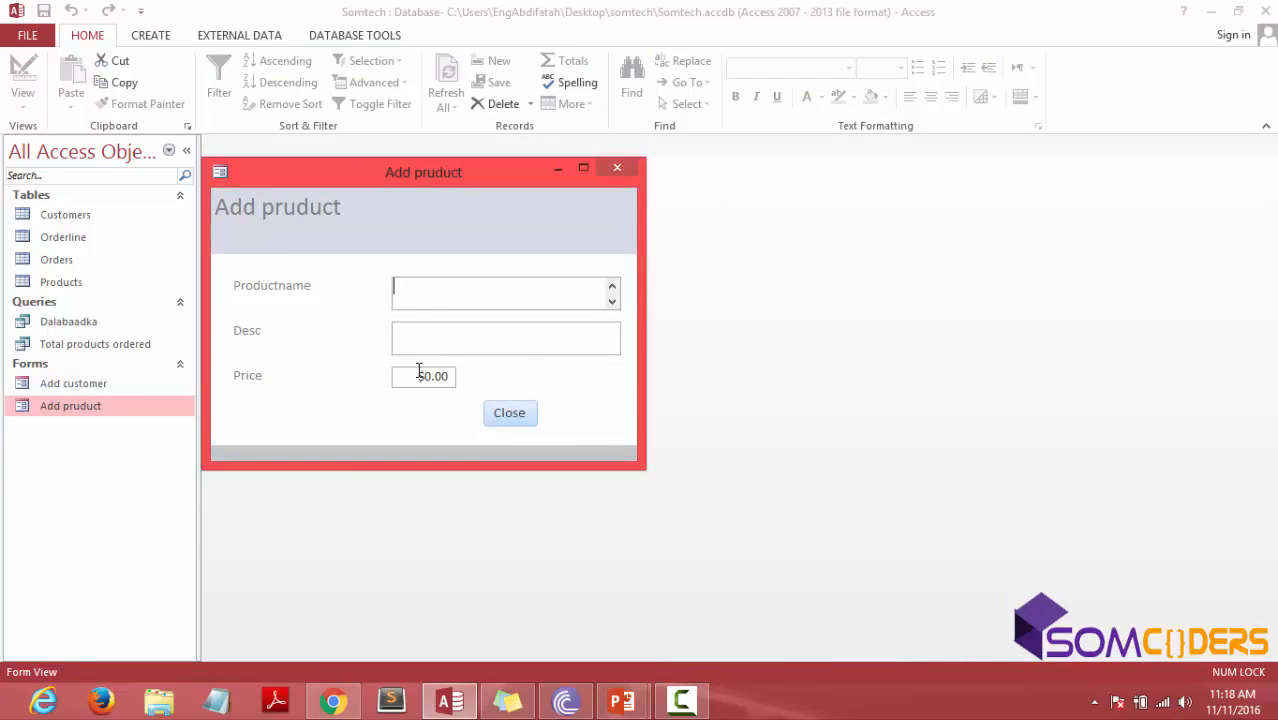
{"action": "left_click", "coordinate": [511, 414]}
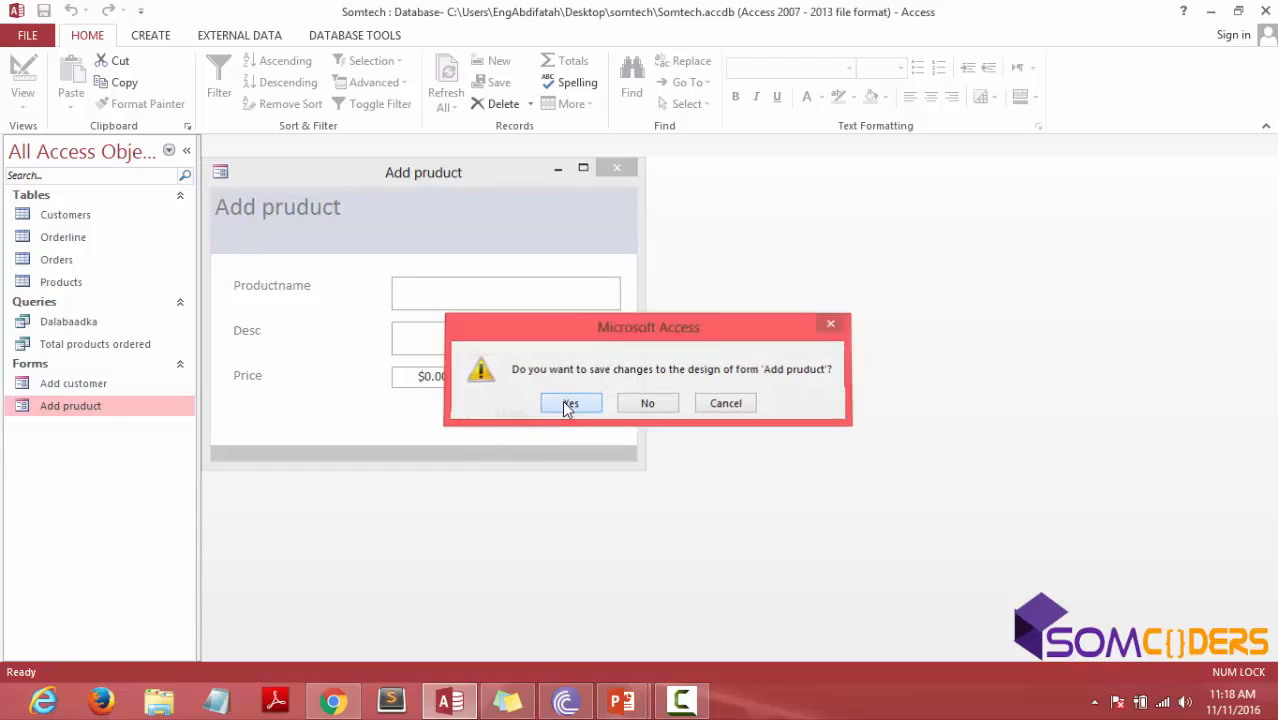
{"action": "left_click", "coordinate": [567, 405]}
{"action": "double_click", "coordinate": [146, 408]}
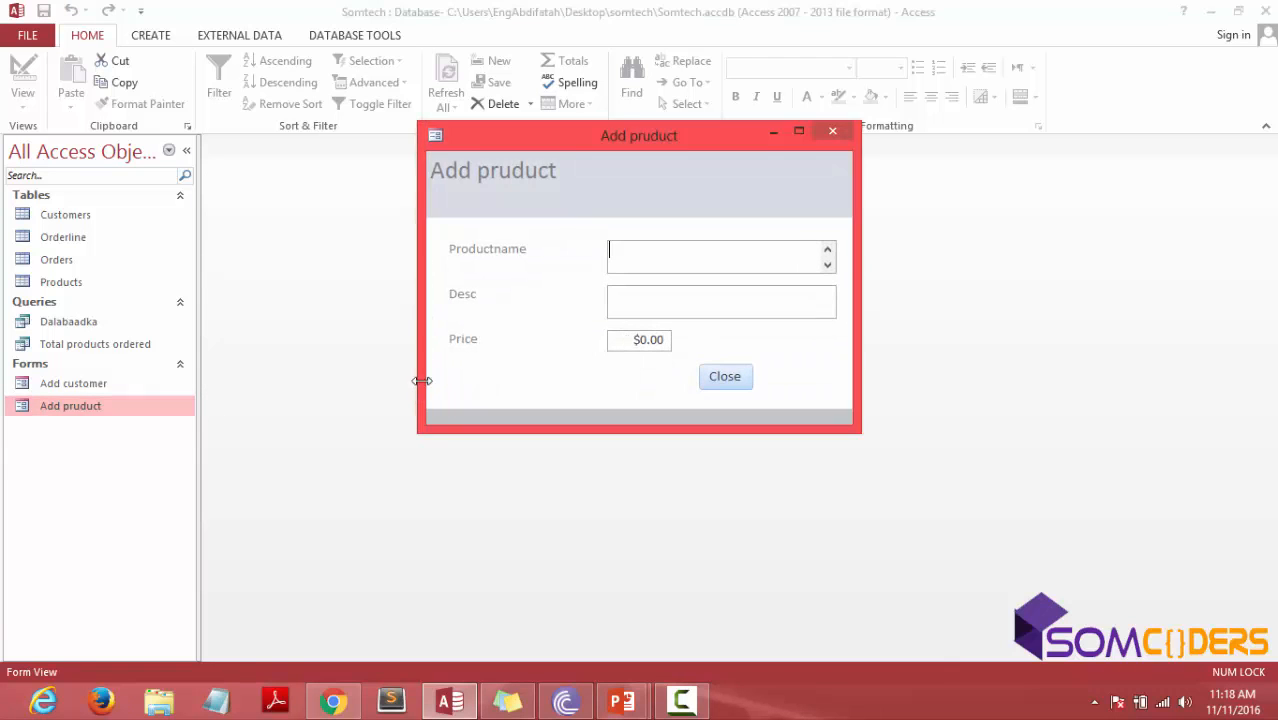
{"action": "left_click", "coordinate": [725, 377]}
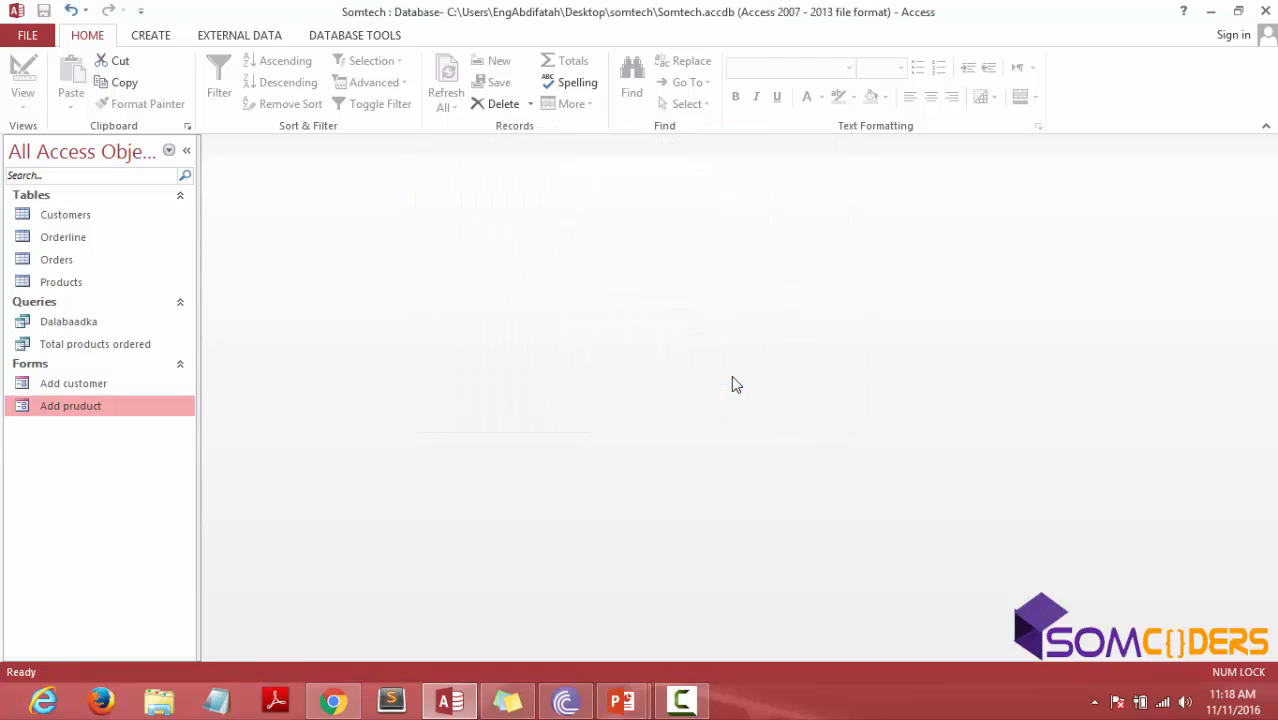
Reopen the Add pruduct form in Design View and replace the header title with "Fadlan ku dar Badeeco".
{"action": "right_click", "coordinate": [97, 411]}
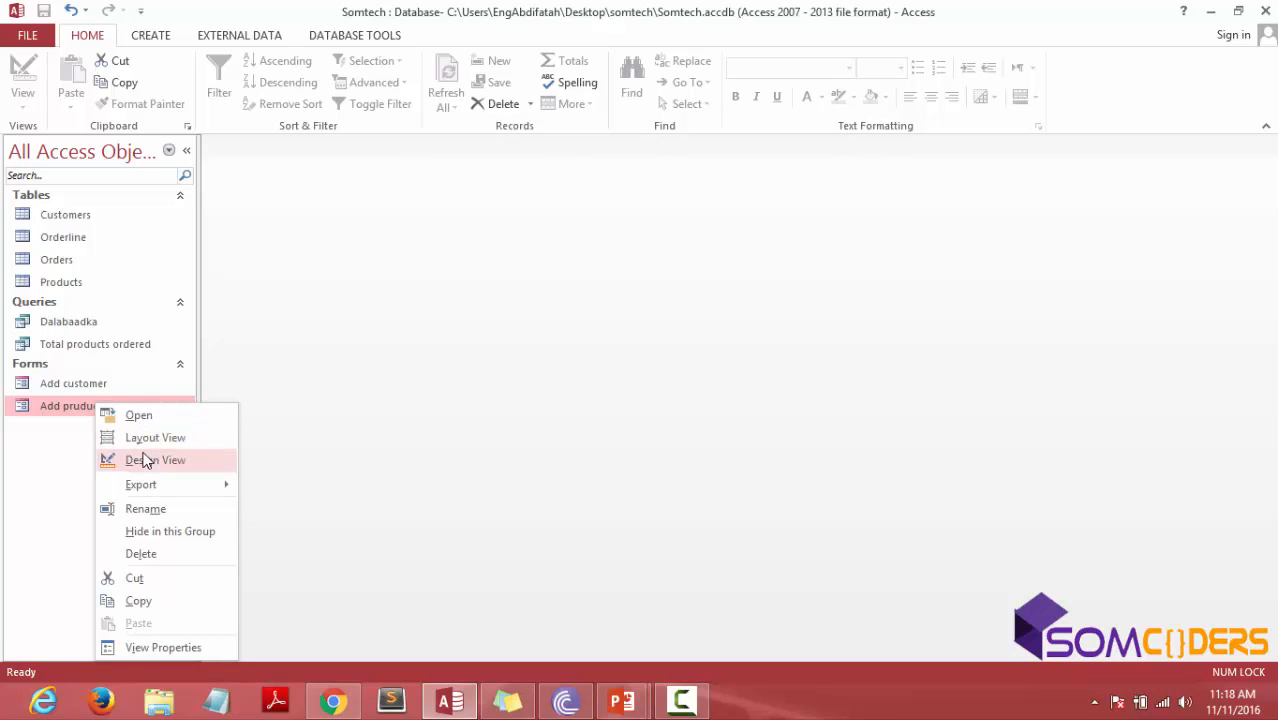
{"action": "left_click", "coordinate": [150, 459]}
{"action": "left_click", "coordinate": [325, 226]}
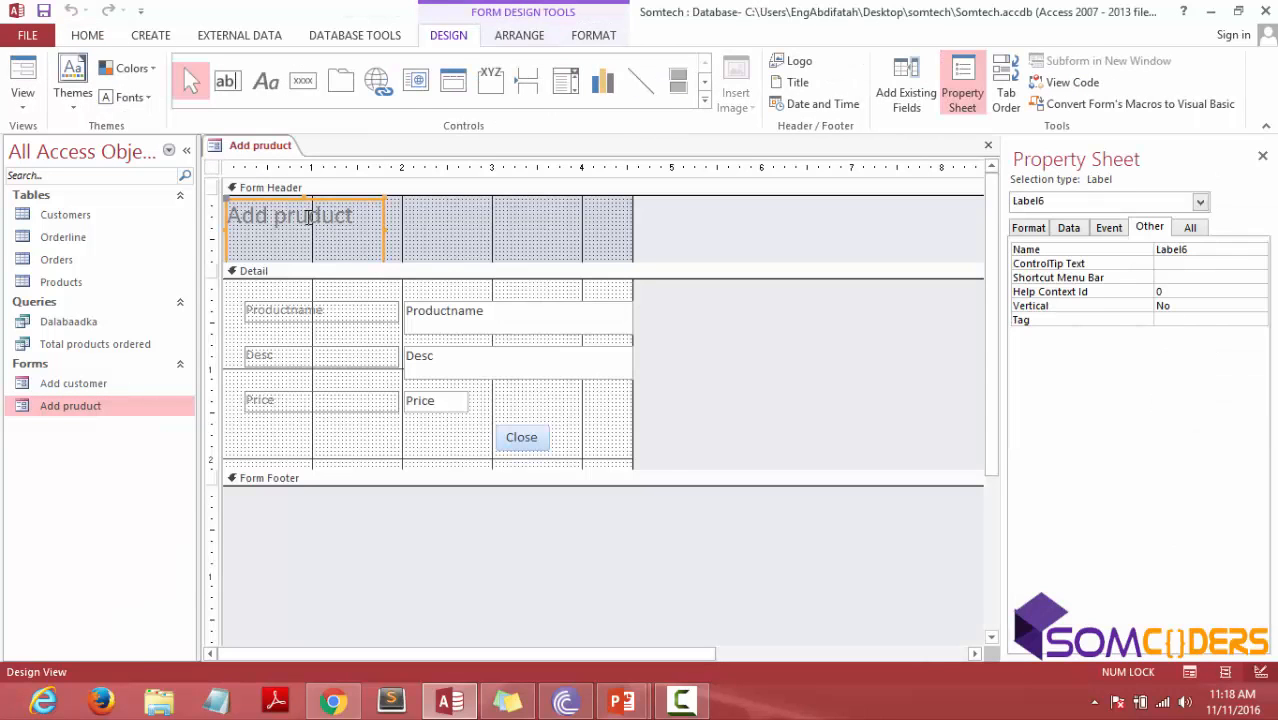
{"action": "left_click", "coordinate": [328, 218]}
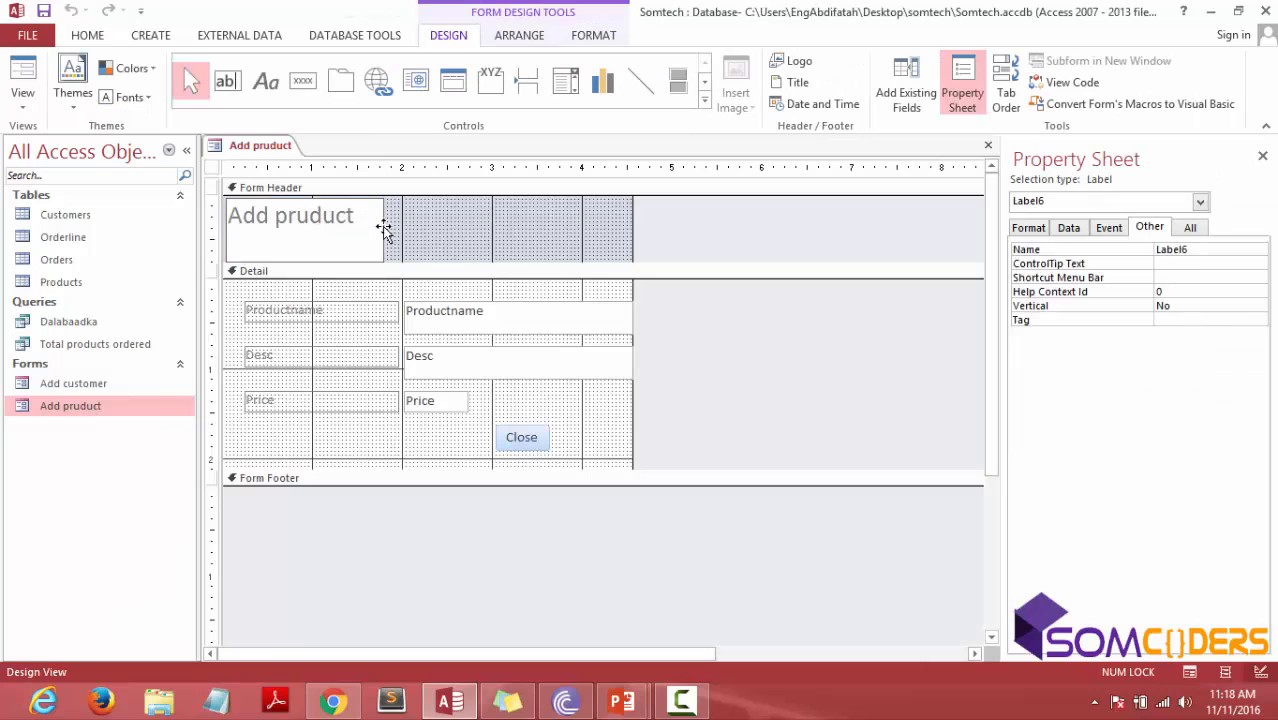
{"action": "left_click_drag", "start_coordinate": [362, 216], "coordinate": [202, 222]}
{"action": "type", "text": "Fadlan ku dar "}
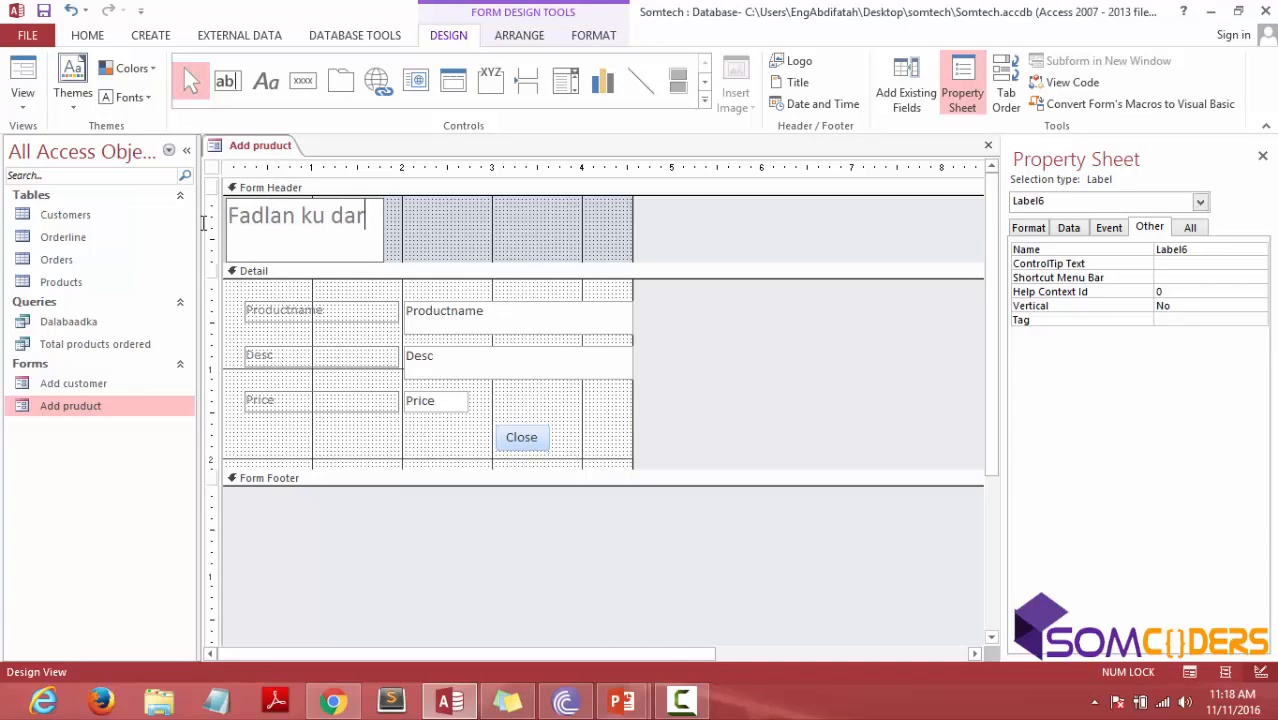
{"action": "type", "text": "Badeeco"}
{"action": "key", "text": "Return"}
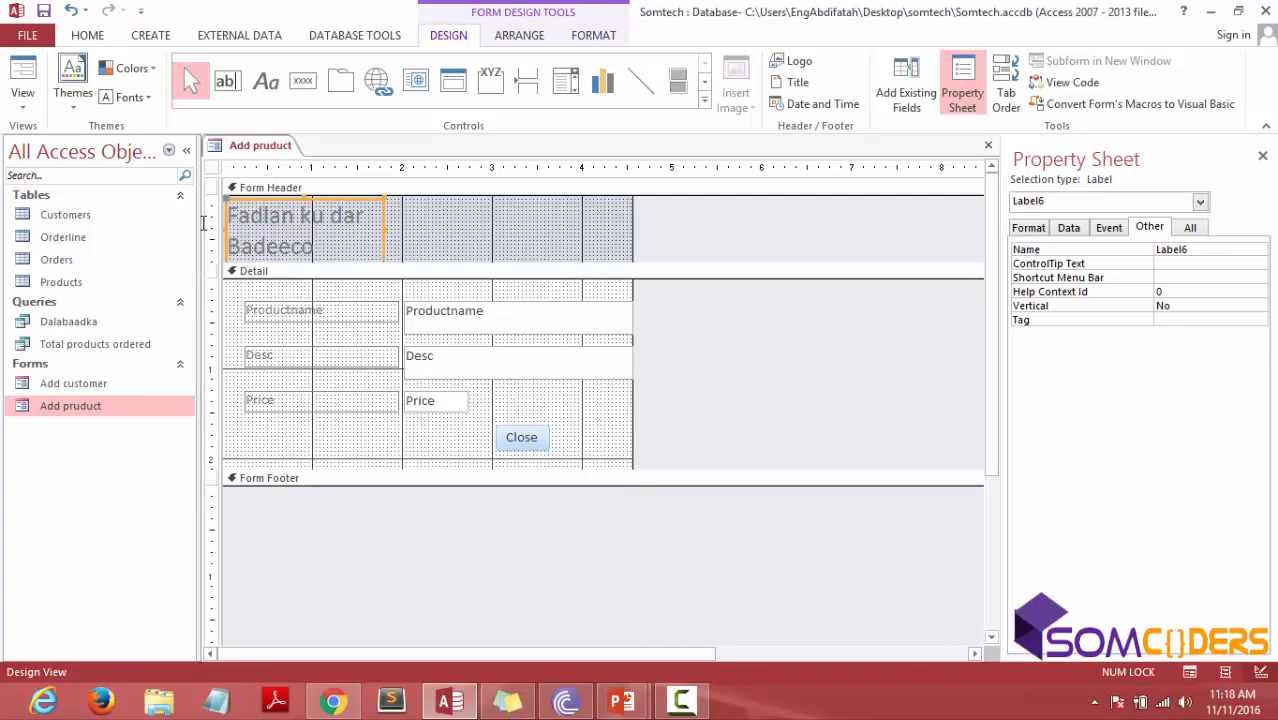
Widen the header title label to fit its text on one line and move it toward the header's right side.
{"action": "left_click_drag", "start_coordinate": [384, 225], "coordinate": [193, 192]}
{"action": "left_click", "coordinate": [439, 216]}
{"action": "left_click", "coordinate": [94, 38]}
{"action": "left_click", "coordinate": [150, 40]}
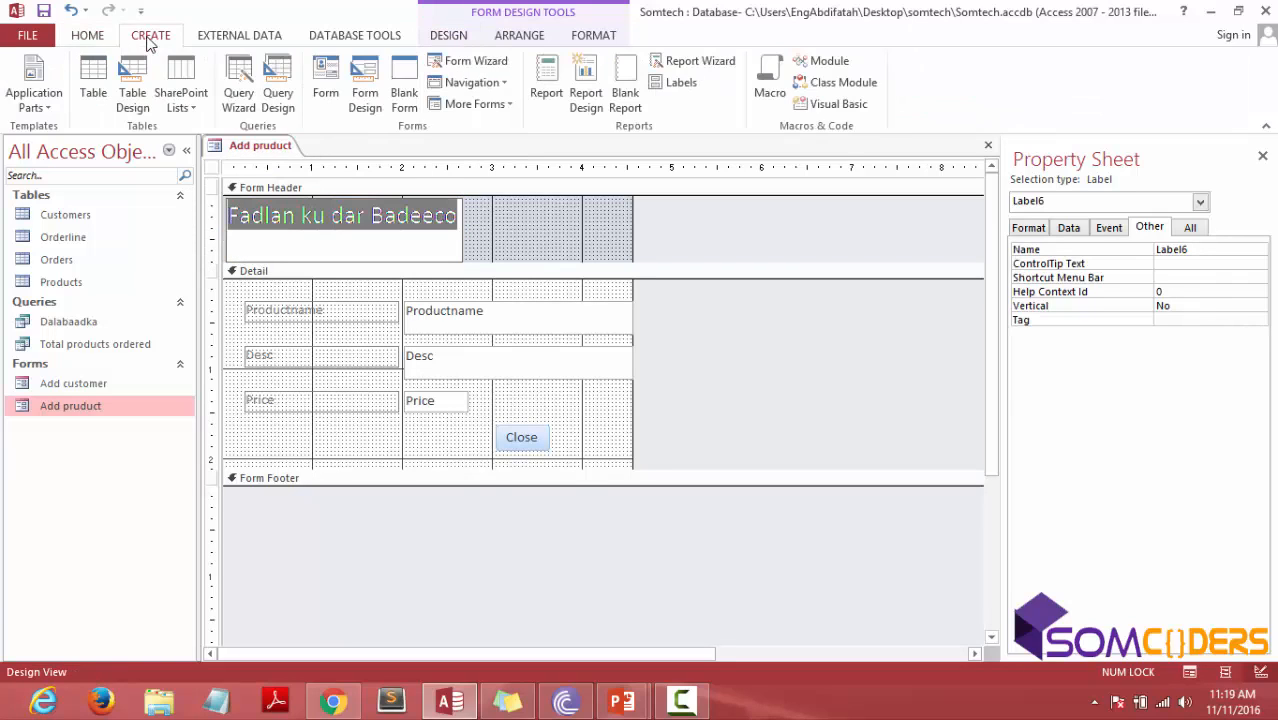
{"action": "left_click", "coordinate": [85, 37]}
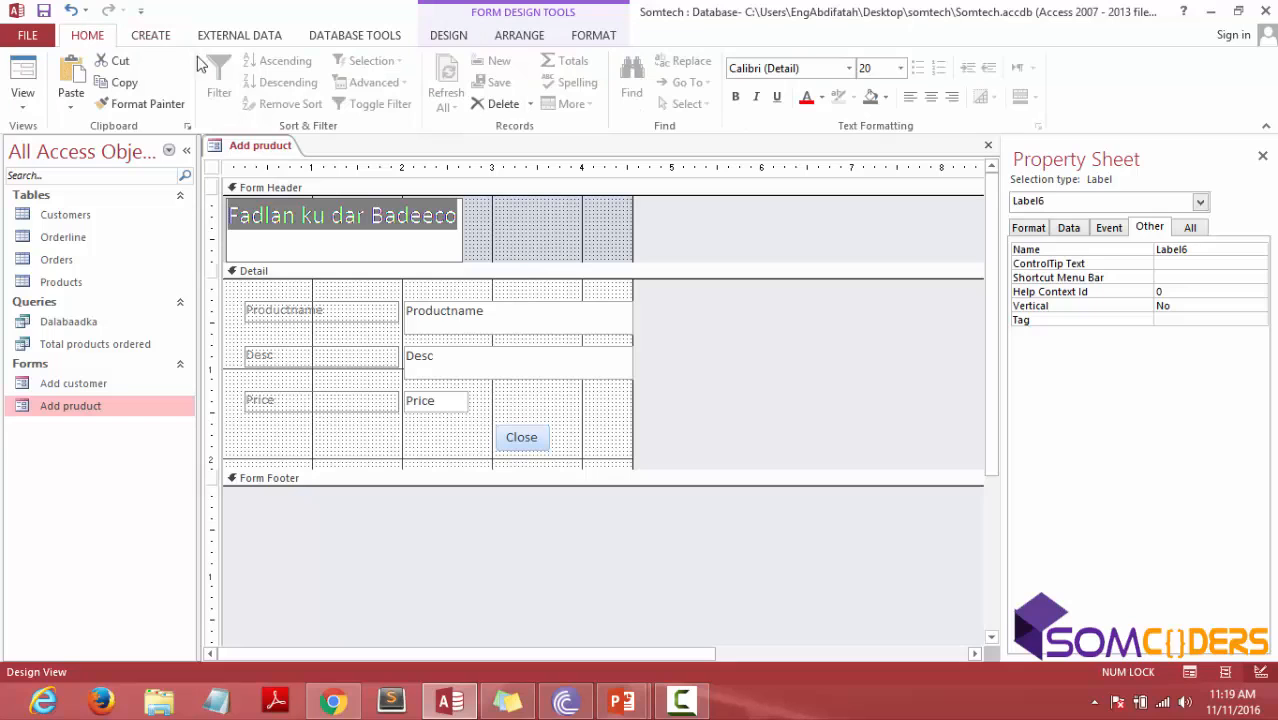
{"action": "left_click", "coordinate": [142, 37]}
{"action": "left_click", "coordinate": [365, 226]}
{"action": "left_click", "coordinate": [471, 240]}
{"action": "left_click", "coordinate": [390, 222]}
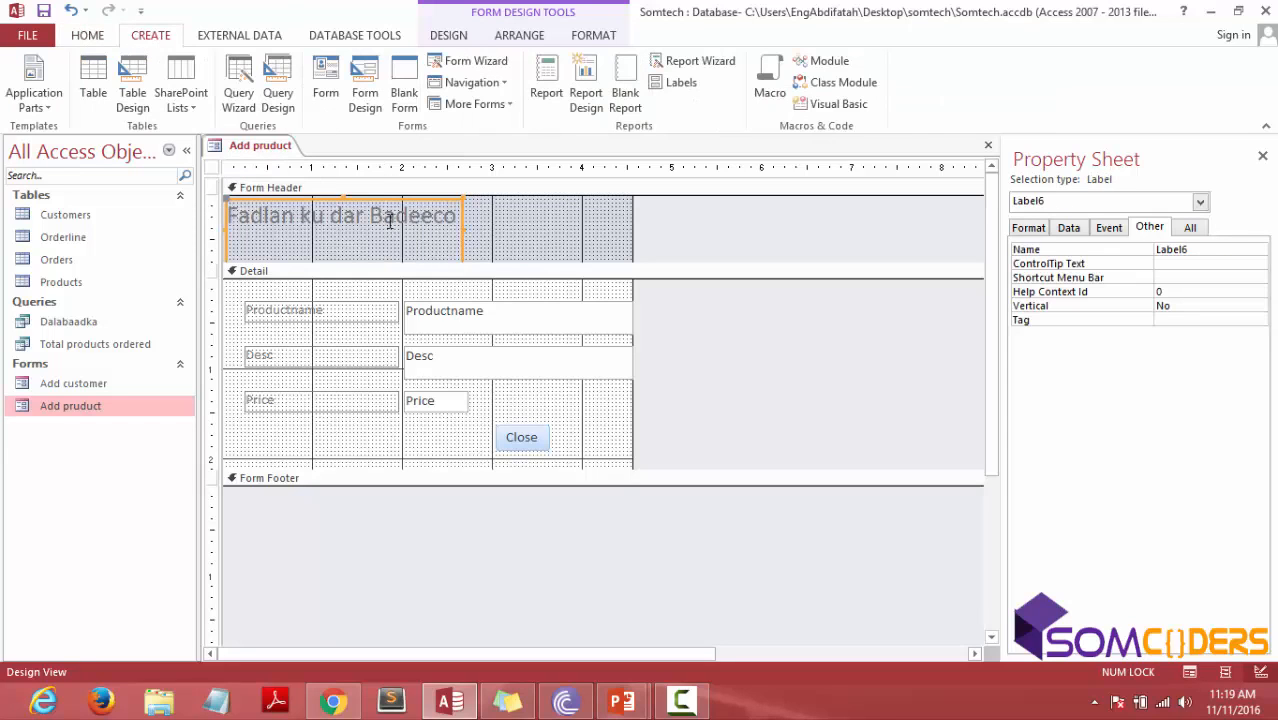
{"action": "left_click_drag", "start_coordinate": [343, 200], "coordinate": [498, 209]}
Insert the logo PNG image from the Desktop as the header logo and enlarge it to about 1.29 by 0.70 inches.
{"action": "left_click", "coordinate": [449, 34]}
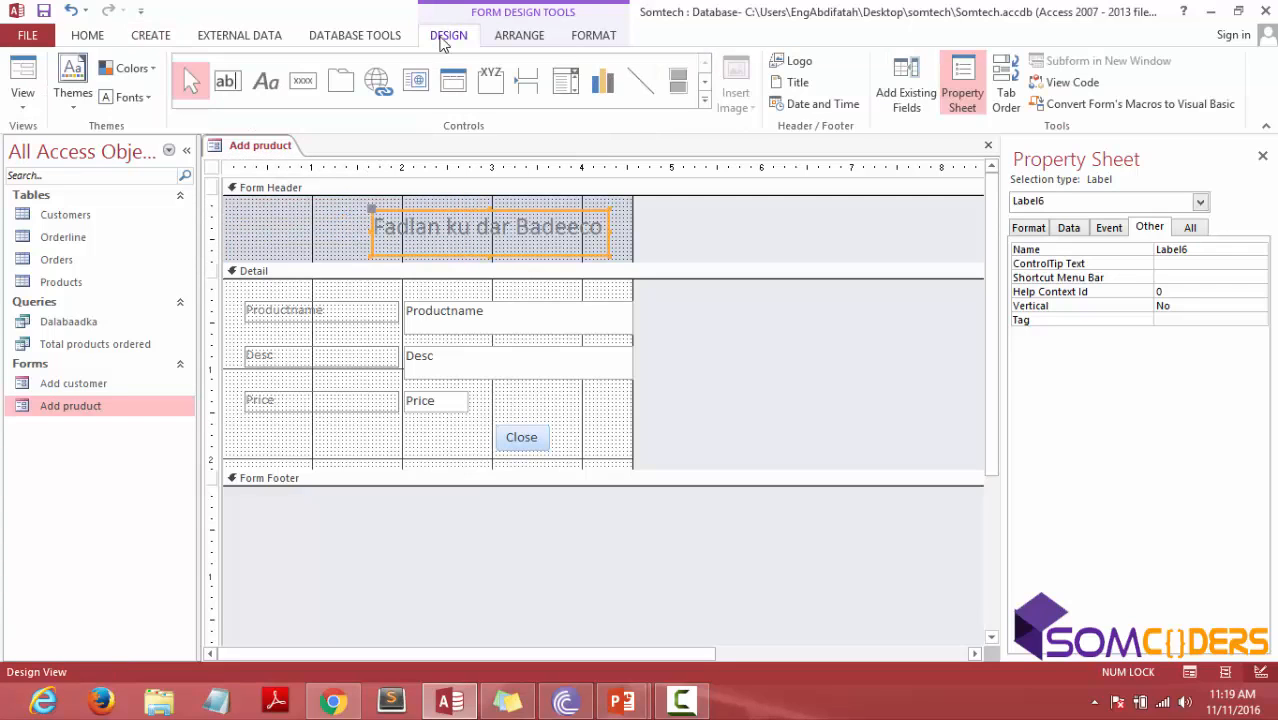
{"action": "left_click", "coordinate": [800, 62]}
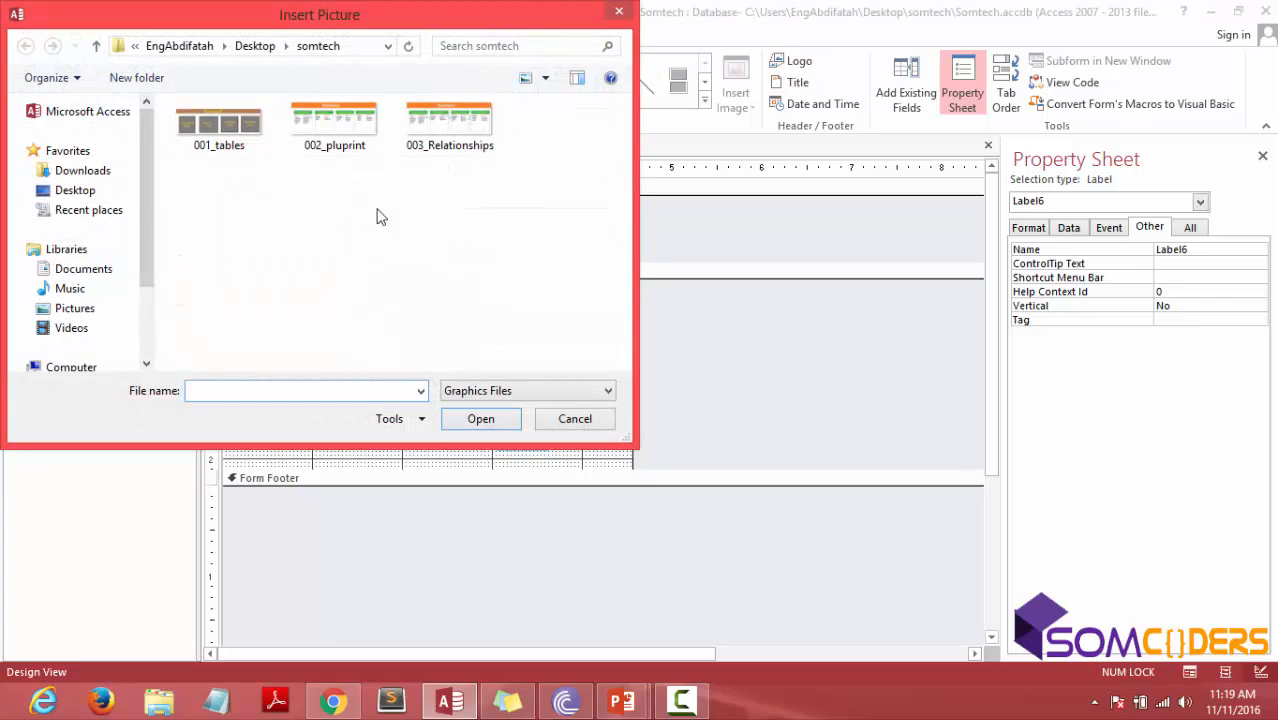
{"action": "left_click", "coordinate": [74, 308]}
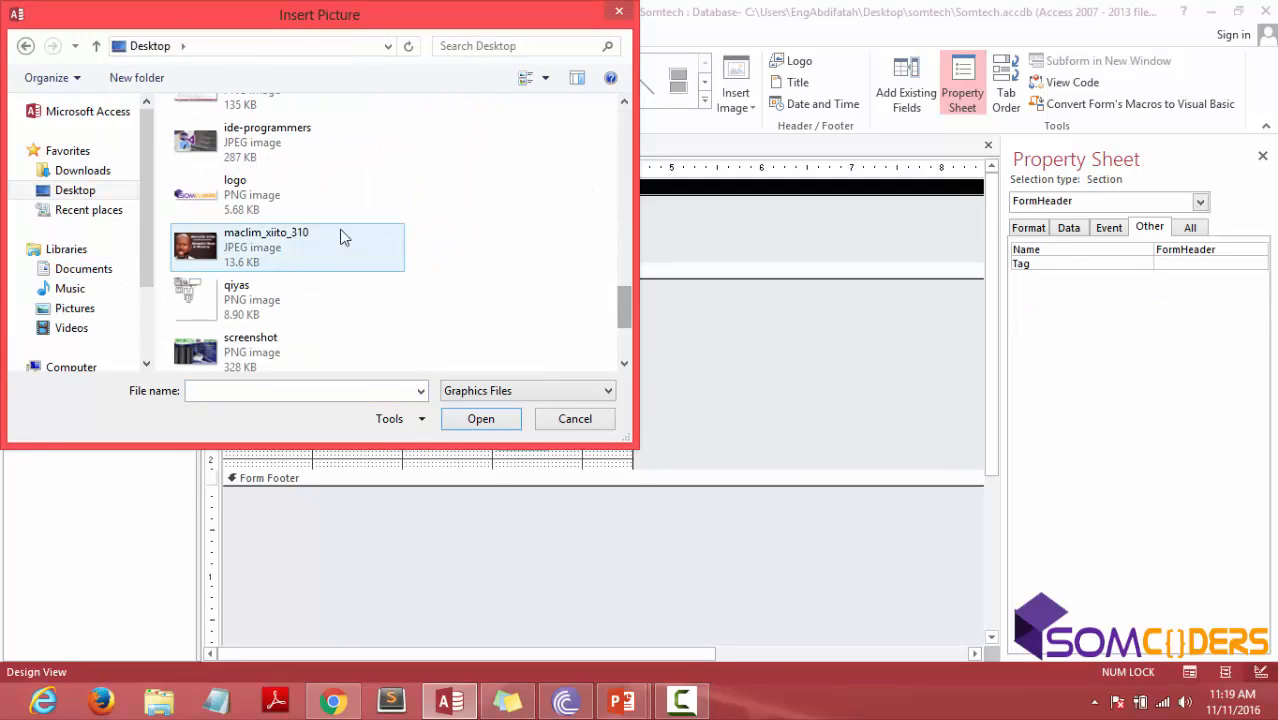
{"action": "double_click", "coordinate": [340, 195]}
{"action": "left_click", "coordinate": [282, 218]}
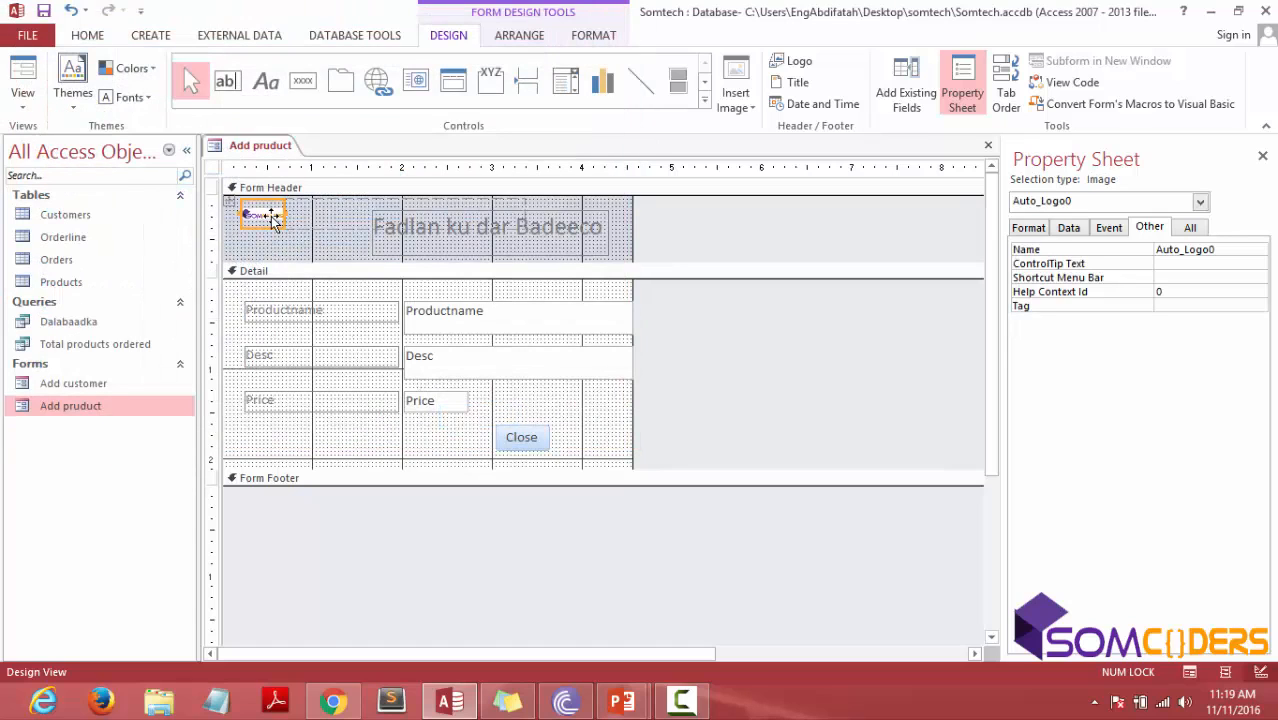
{"action": "left_click_drag", "start_coordinate": [286, 228], "coordinate": [355, 262]}
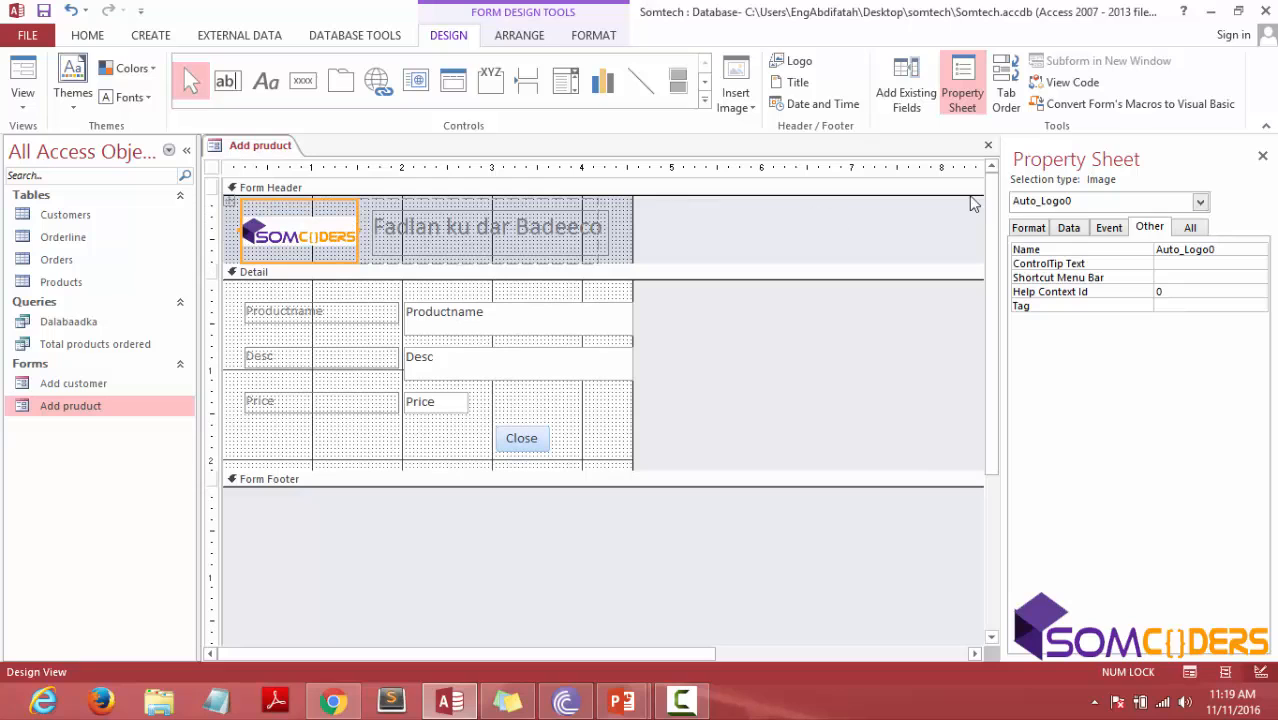
Set the header logo's Size Mode property to Stretch.
{"action": "left_click", "coordinate": [1024, 228]}
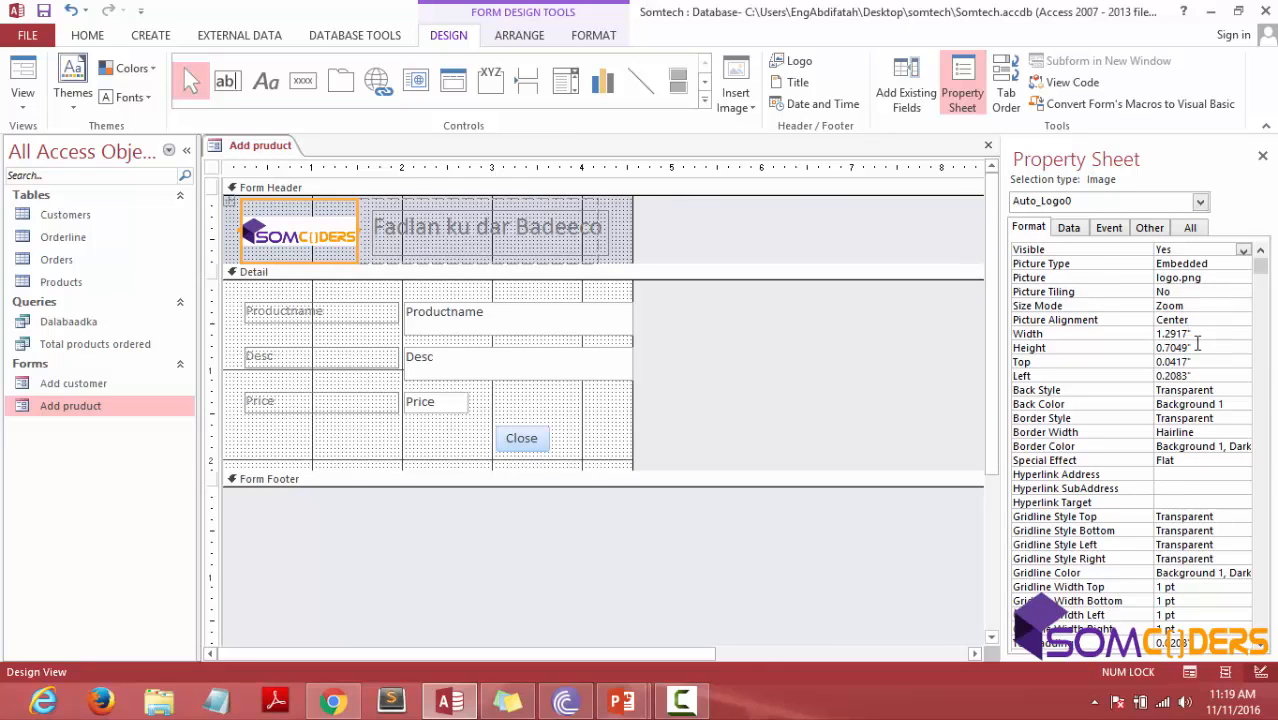
{"action": "left_click", "coordinate": [1222, 305]}
{"action": "left_click", "coordinate": [1242, 306]}
{"action": "left_click", "coordinate": [1222, 338]}
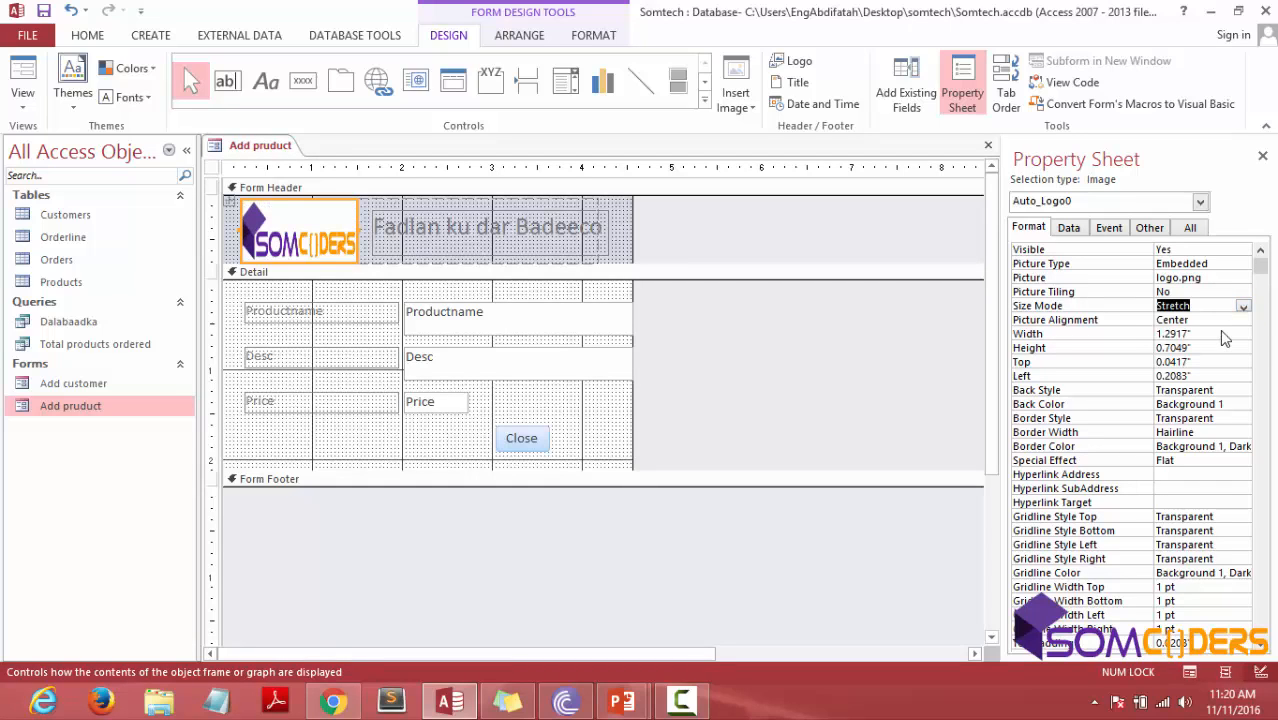
Move the logo flush against the left edge of the form header and deselect it.
{"action": "left_click", "coordinate": [238, 226]}
{"action": "left_click", "coordinate": [240, 234]}
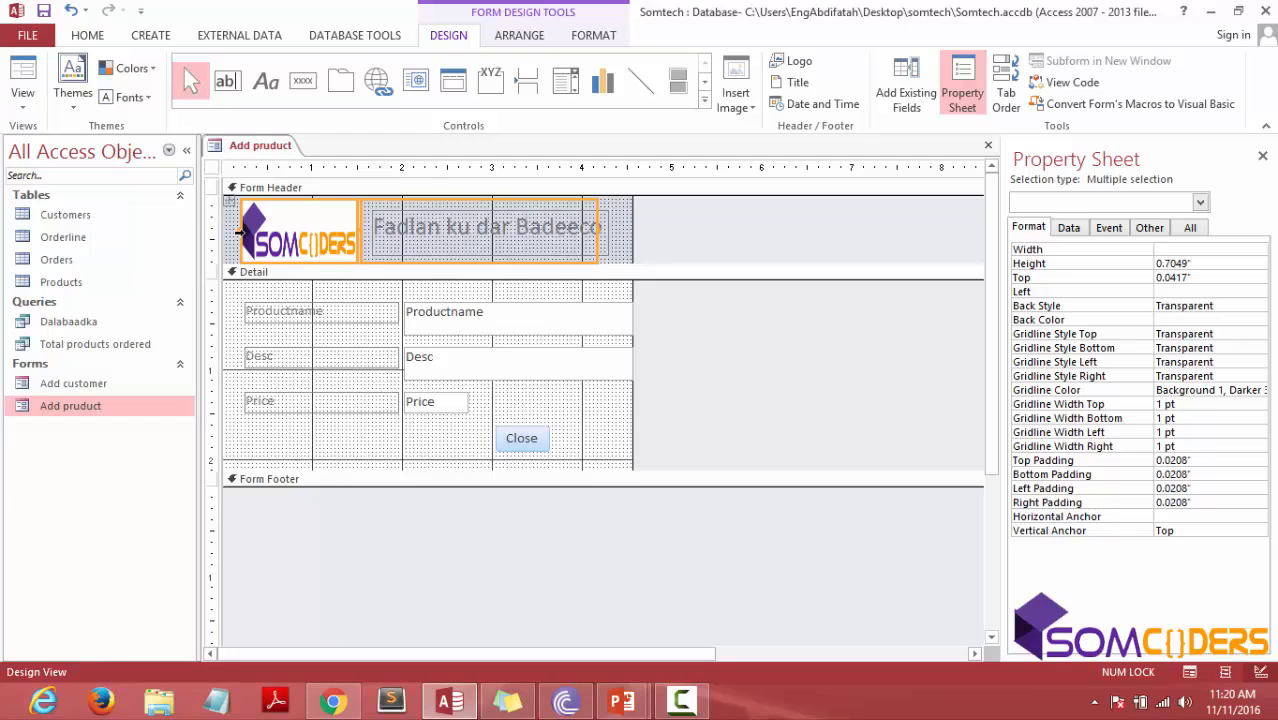
{"action": "left_click_drag", "start_coordinate": [238, 230], "coordinate": [224, 230]}
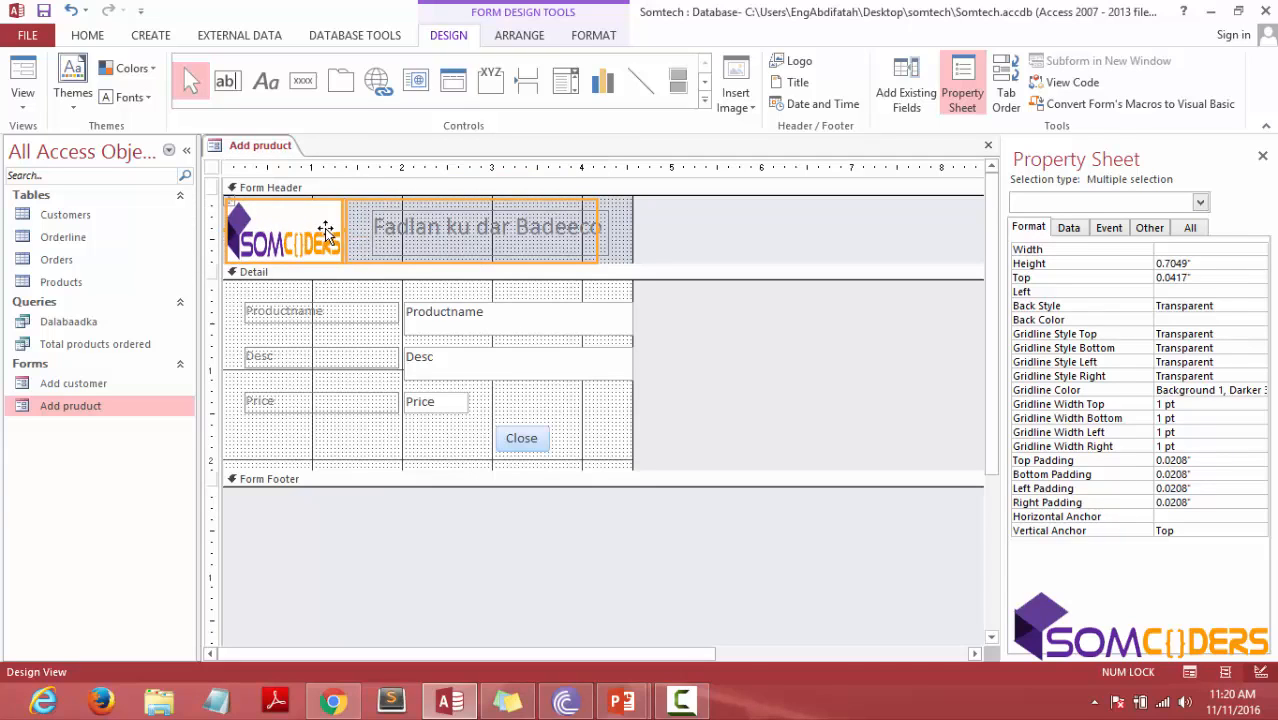
{"action": "left_click", "coordinate": [479, 500]}
Save the form's design, open the form in Form View to check the header, and close it with its Close button.
{"action": "right_click", "coordinate": [256, 148]}
{"action": "left_click", "coordinate": [271, 160]}
{"action": "double_click", "coordinate": [94, 406]}
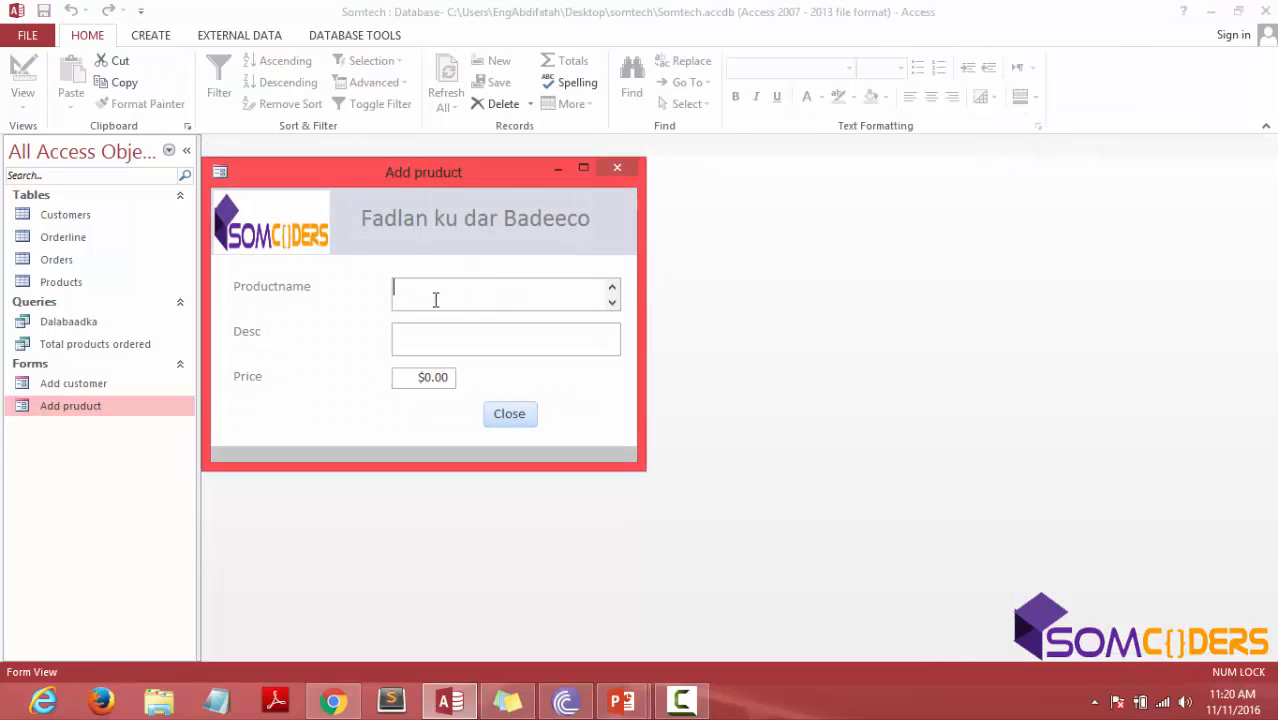
{"action": "left_click", "coordinate": [510, 414]}
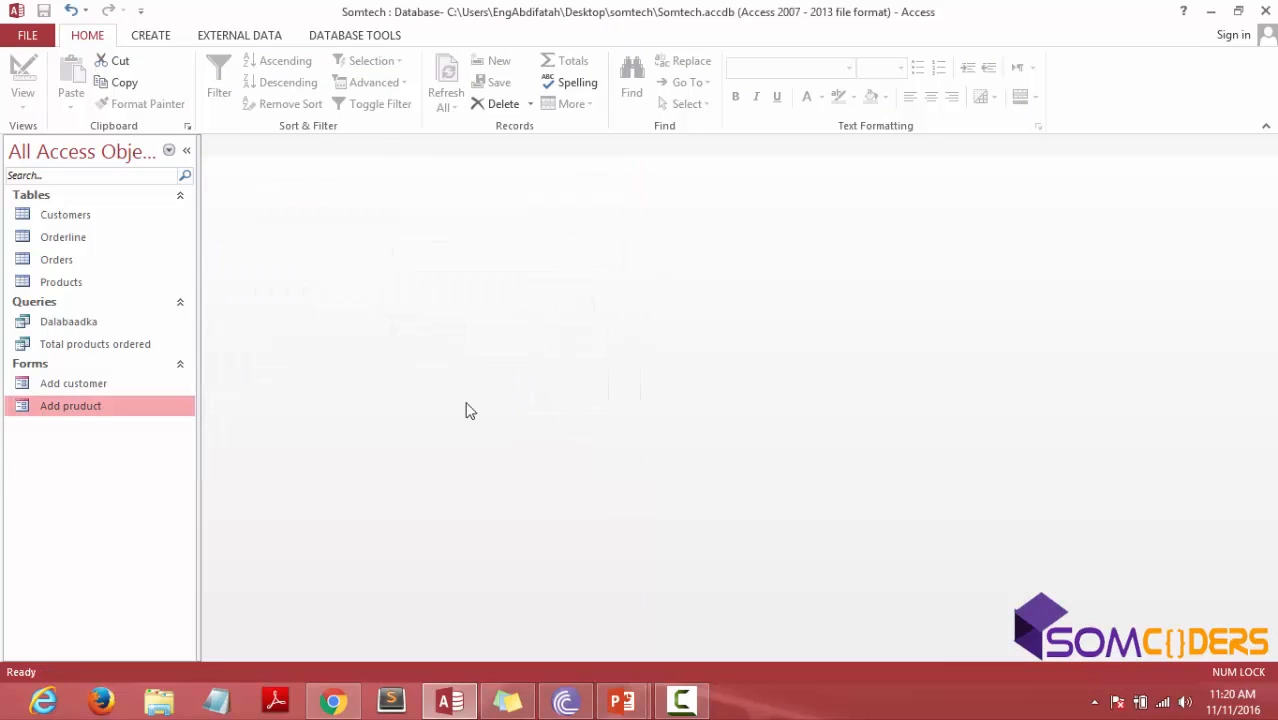
Open the Add pruduct form in Design View and add a command button beside Close with the Save Record action.
{"action": "right_click", "coordinate": [93, 403]}
{"action": "left_click", "coordinate": [151, 461]}
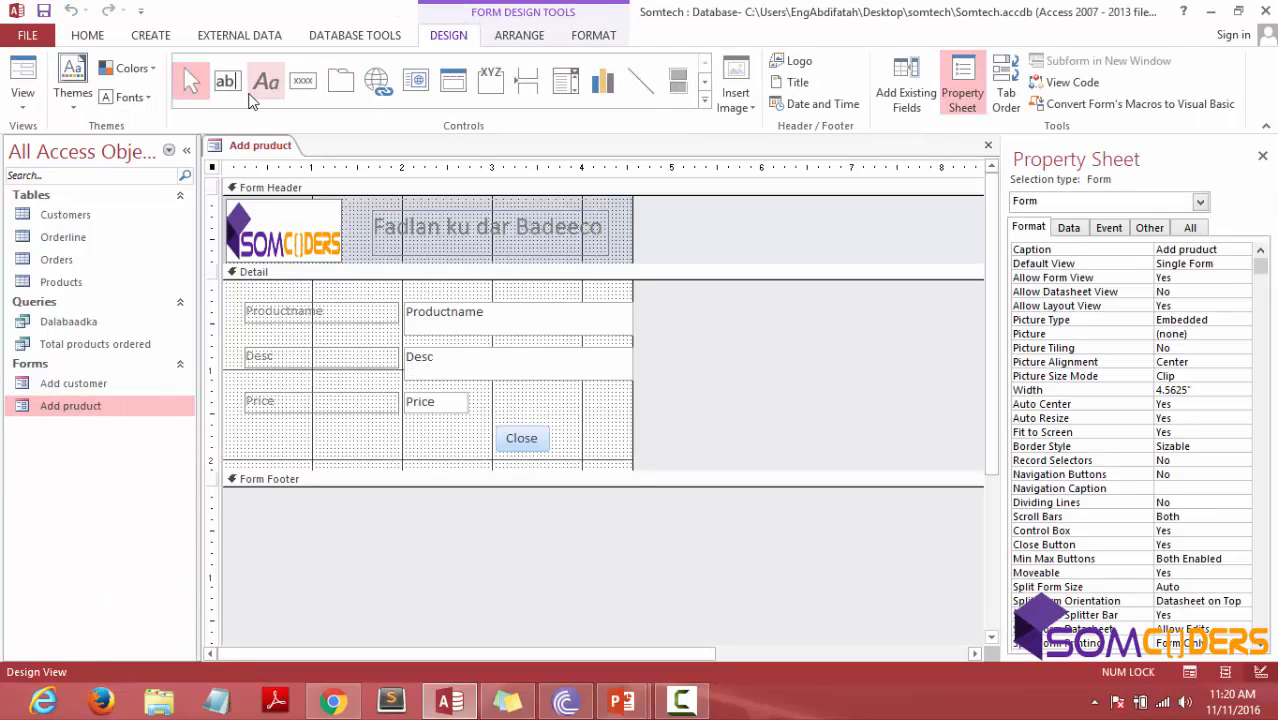
{"action": "left_click", "coordinate": [303, 80]}
{"action": "left_click_drag", "start_coordinate": [406, 426], "coordinate": [476, 452]}
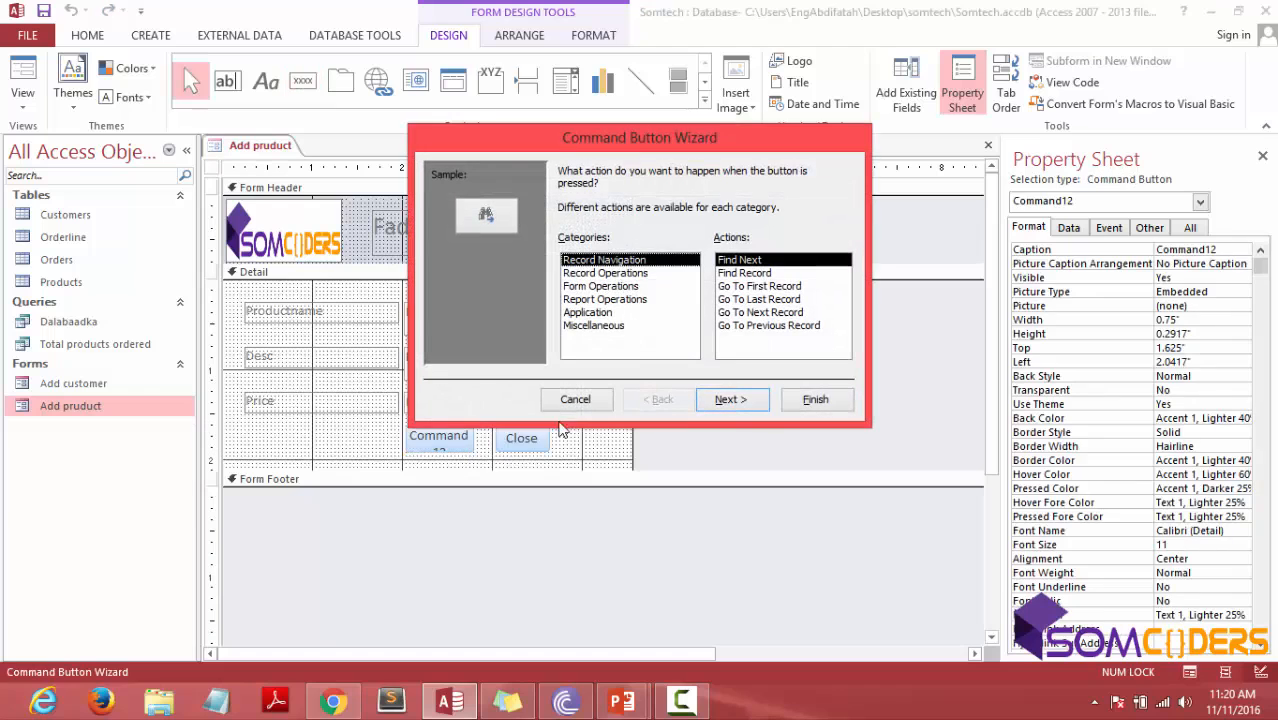
{"action": "left_click", "coordinate": [630, 273]}
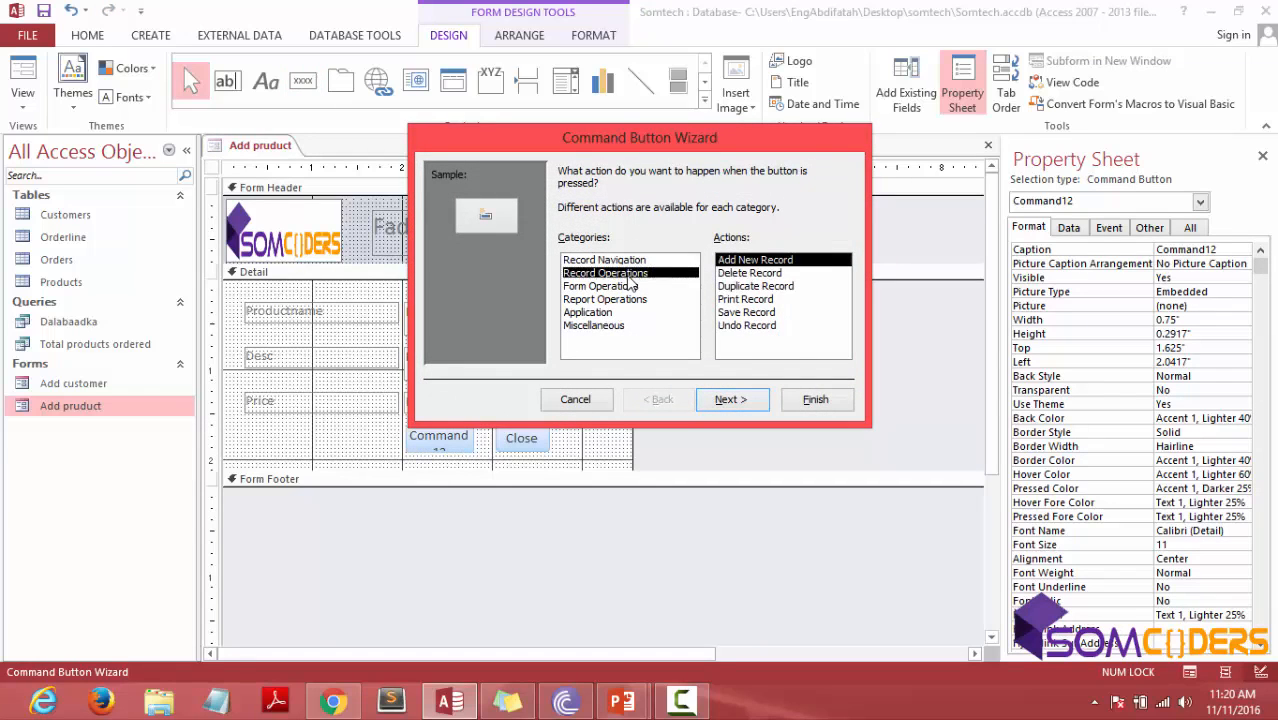
{"action": "left_click", "coordinate": [750, 312]}
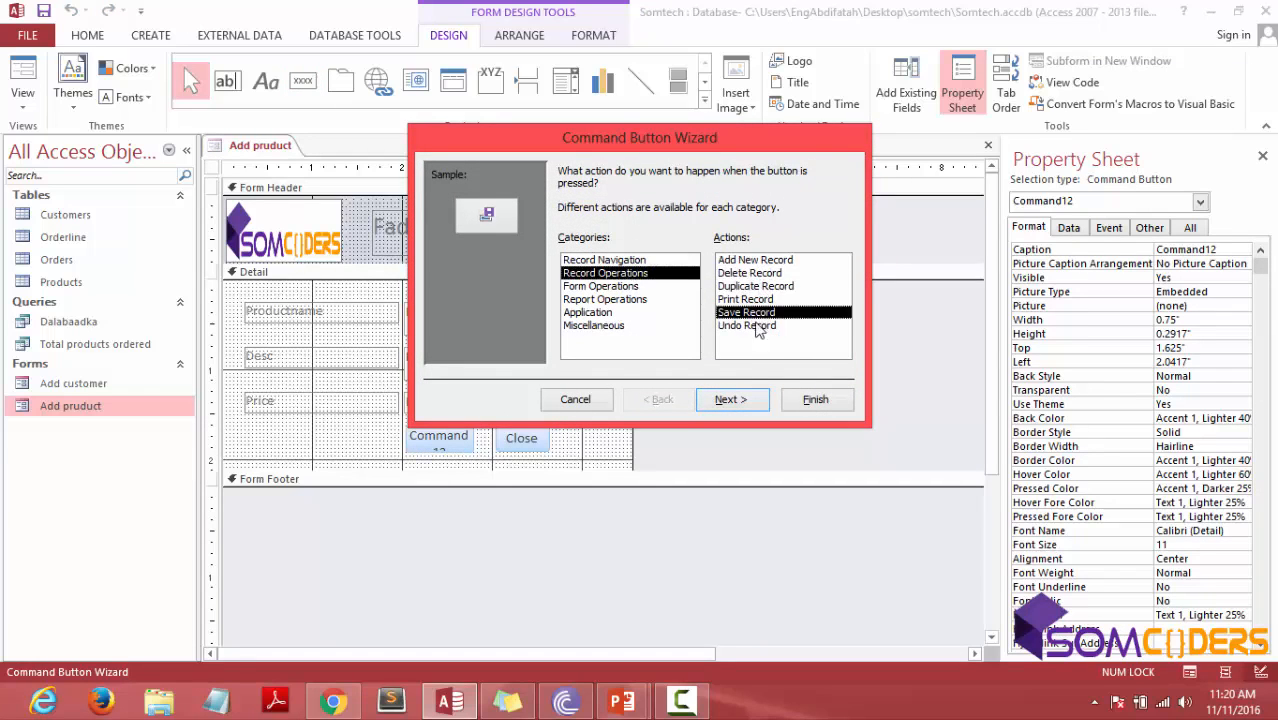
Give the new command button the text Save, finish its wizard, and widen the button to about 0.67 inches.
{"action": "left_click", "coordinate": [733, 399]}
{"action": "left_click", "coordinate": [567, 246]}
{"action": "left_click", "coordinate": [688, 248]}
{"action": "key", "text": "BackSpace"}
{"action": "key", "text": "BackSpace"}
{"action": "key", "text": "BackSpace"}
{"action": "key", "text": "BackSpace"}
{"action": "key", "text": "BackSpace"}
{"action": "key", "text": "BackSpace"}
{"action": "key", "text": "BackSpace"}
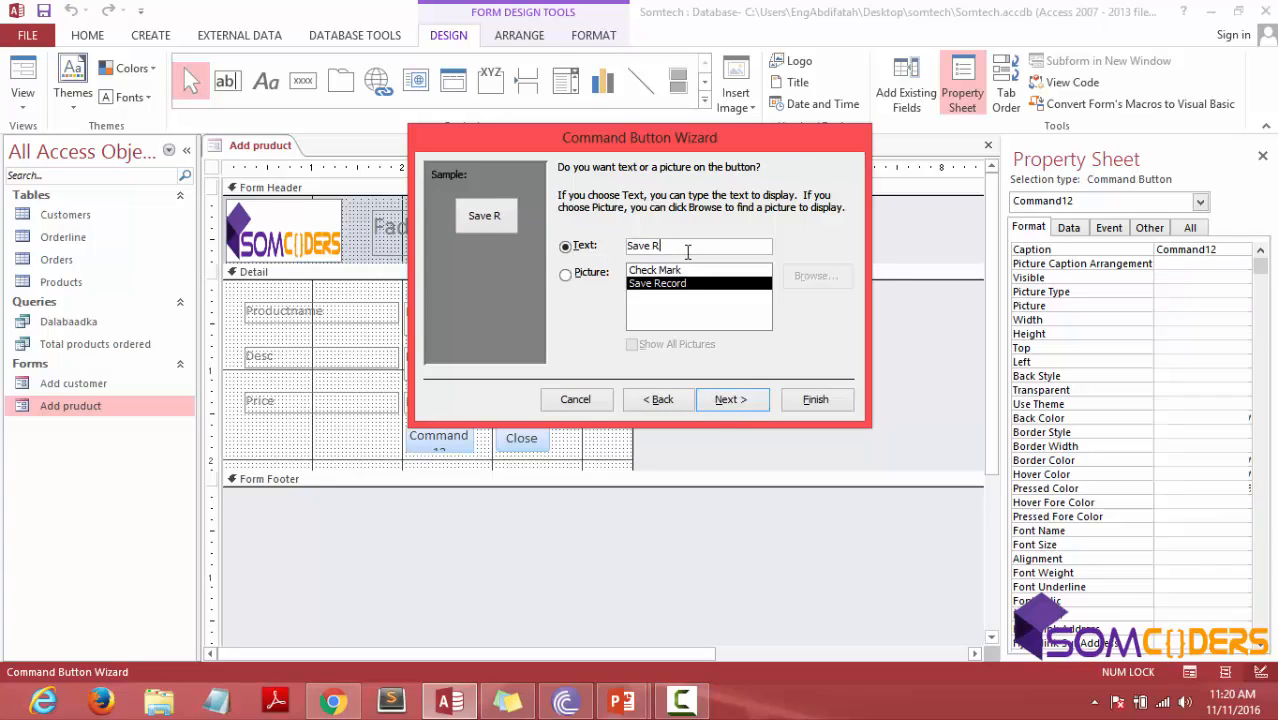
{"action": "left_click", "coordinate": [744, 399]}
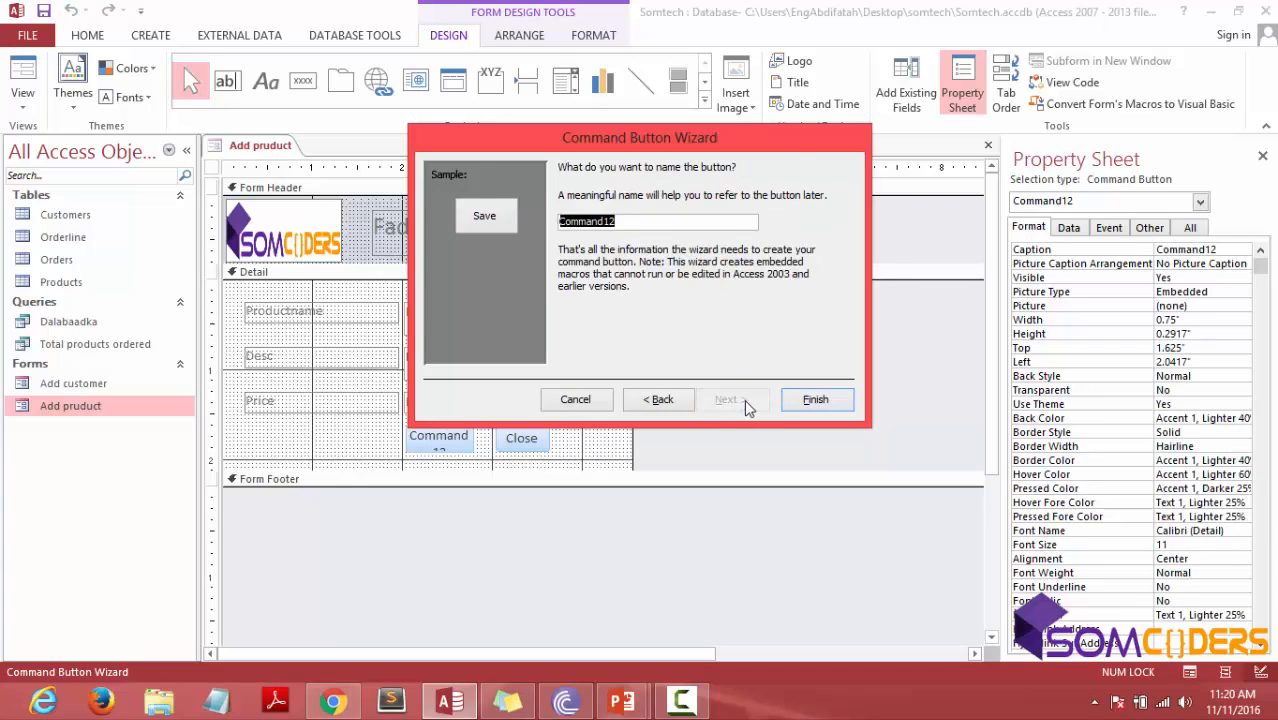
{"action": "left_click", "coordinate": [808, 400]}
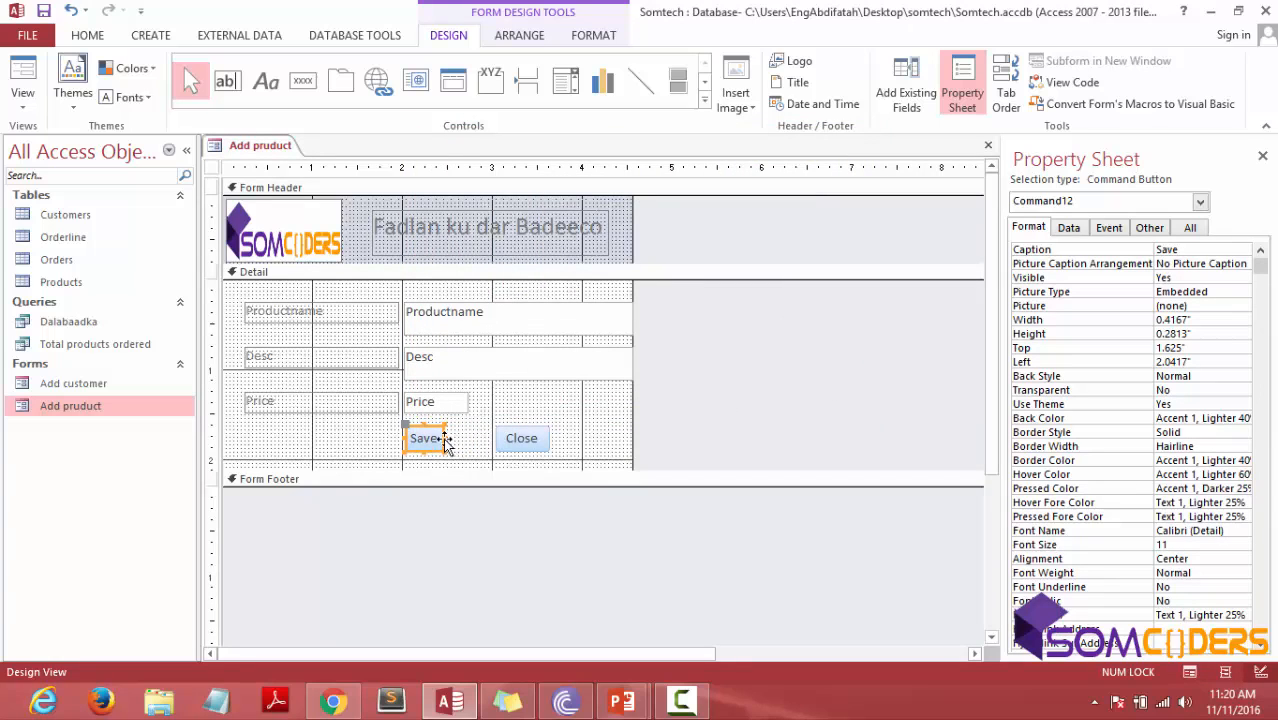
{"action": "left_click_drag", "start_coordinate": [446, 440], "coordinate": [467, 440]}
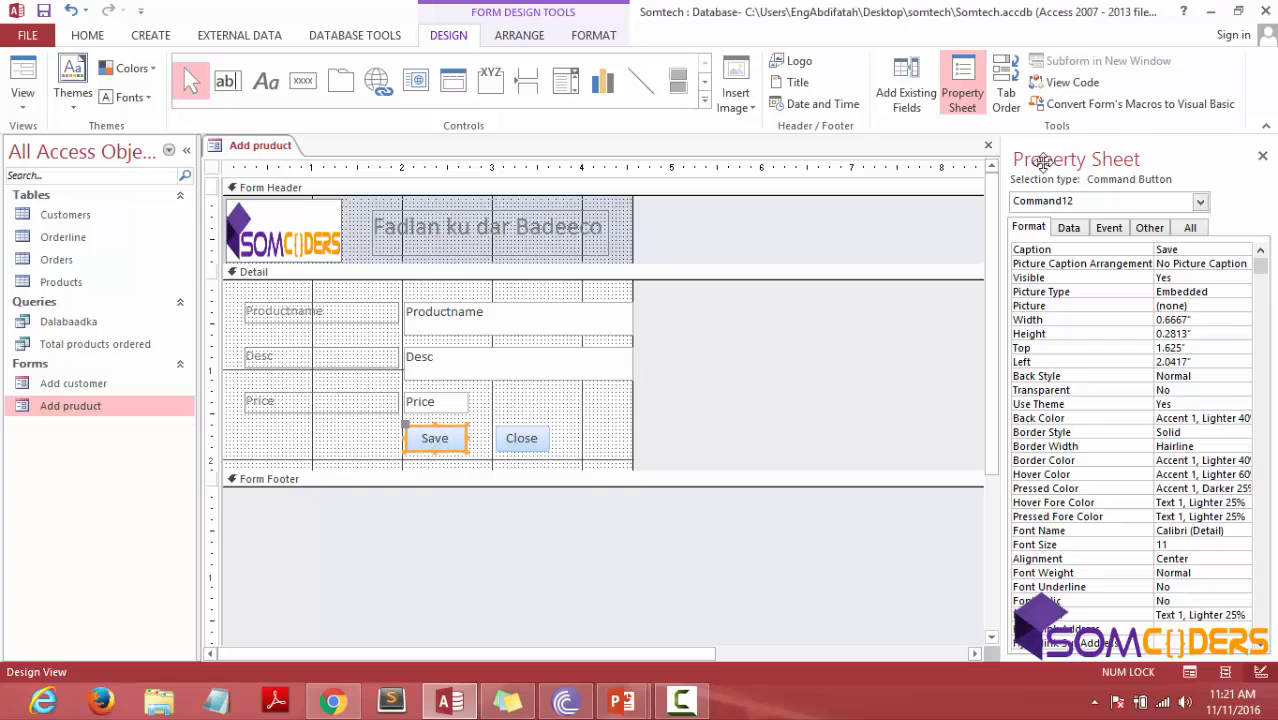
Add a MessageBox action with message "Badeecadan waa la xafiday" and title "Ogeysiis" to the Save button's On Click macro.
{"action": "left_click", "coordinate": [1147, 236]}
{"action": "left_click", "coordinate": [1110, 230]}
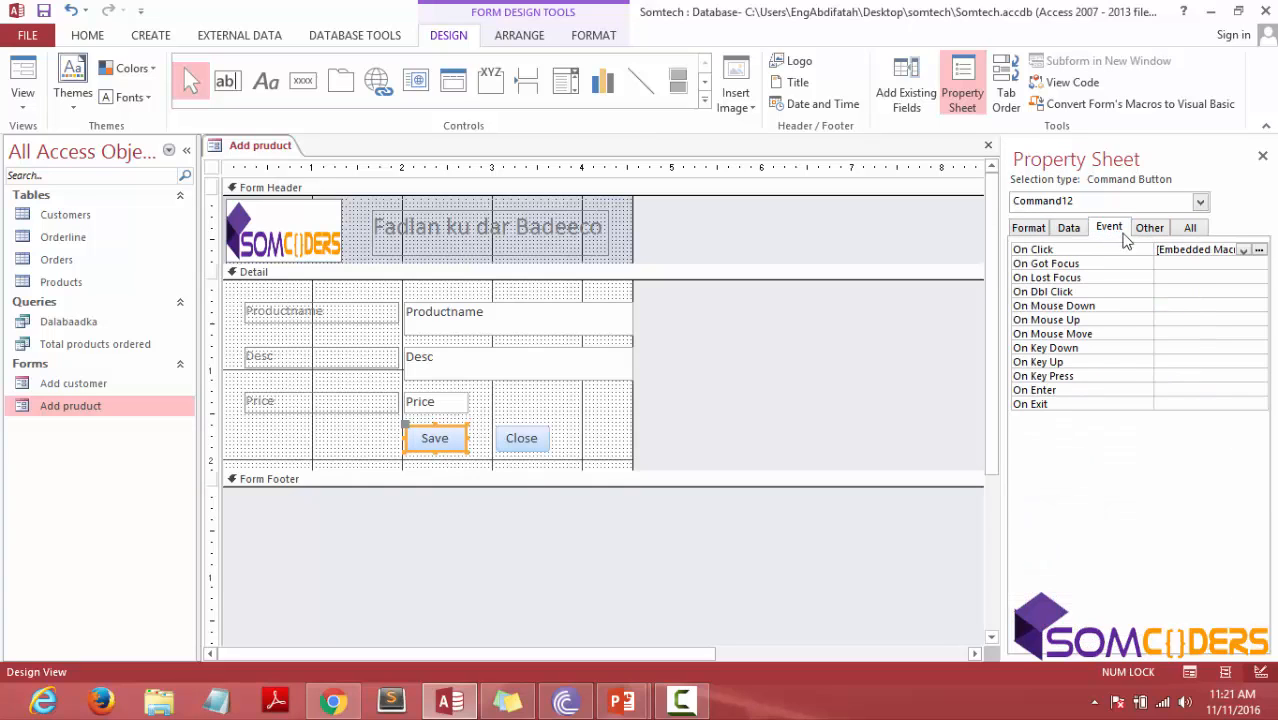
{"action": "left_click", "coordinate": [1259, 251]}
{"action": "left_click", "coordinate": [117, 464]}
{"action": "type", "text": "MessageBox"}
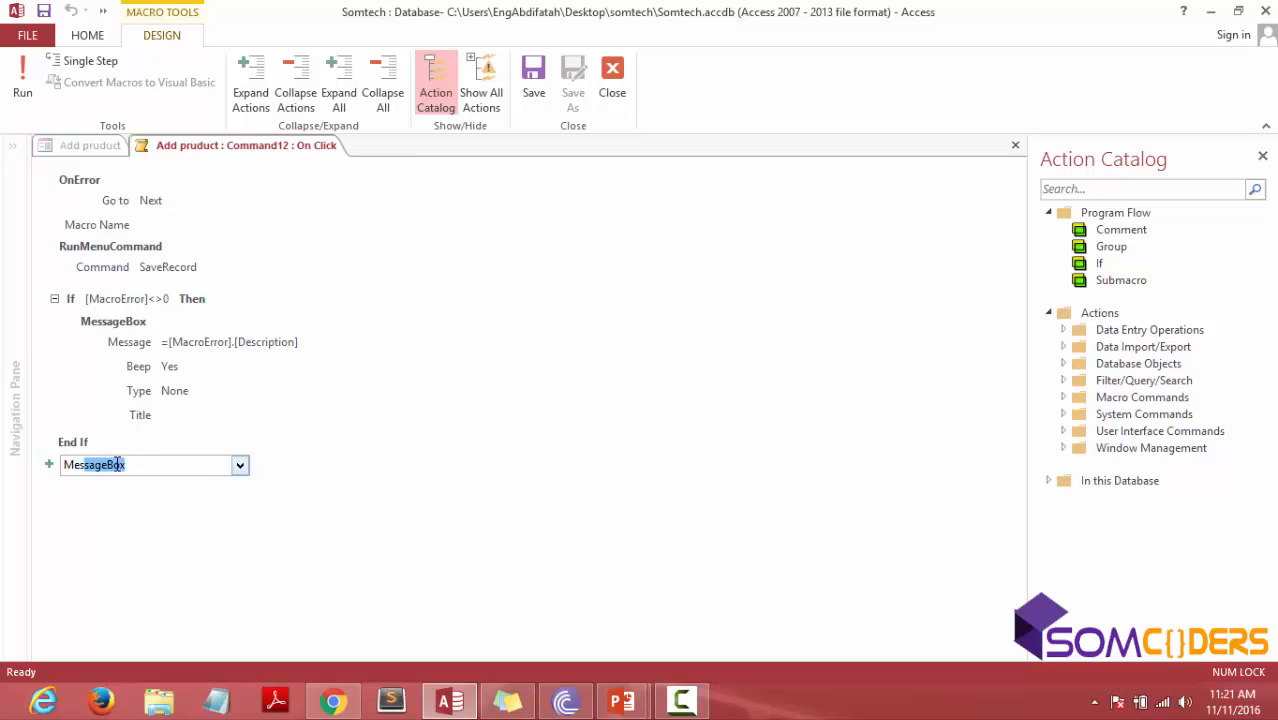
{"action": "key", "text": "Return"}
{"action": "type", "text": "Badeecadan waa la xafiday"}
{"action": "key", "text": "Tab"}
{"action": "left_click", "coordinate": [191, 555]}
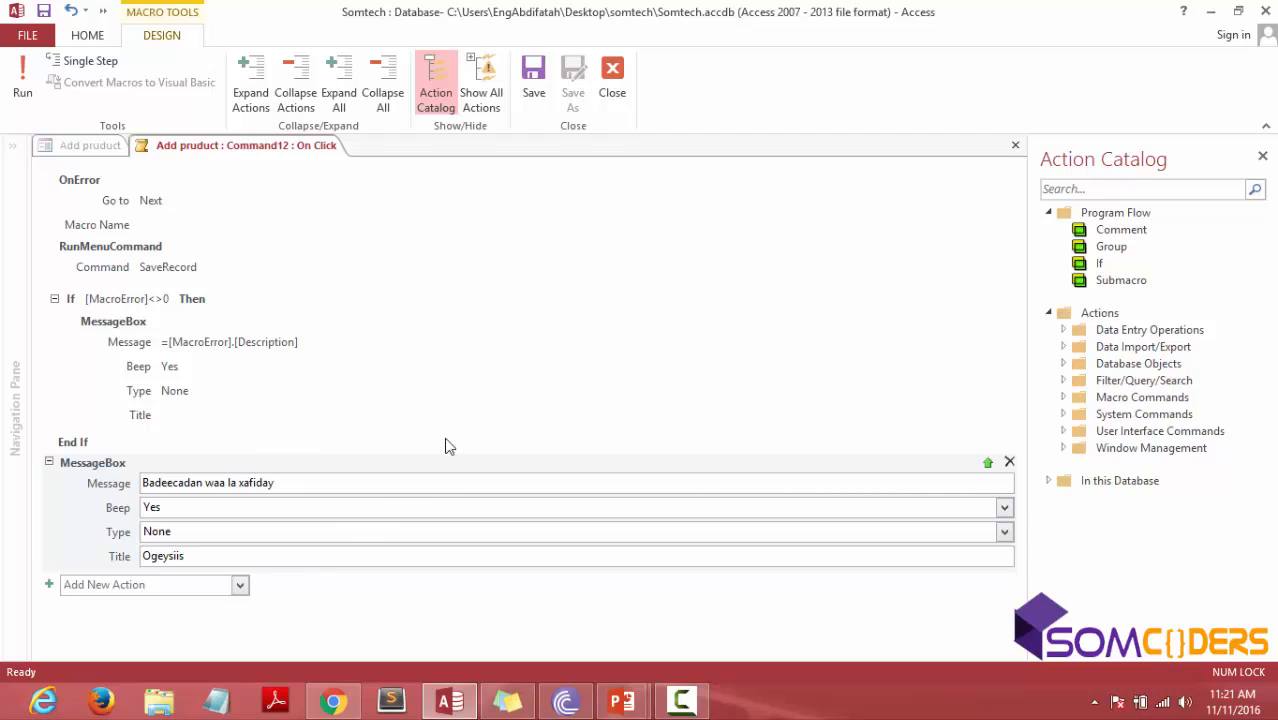
Move the new MessageBox action between the SaveRecord command and the If block, and collapse both actions.
{"action": "left_click", "coordinate": [983, 458]}
{"action": "left_click", "coordinate": [960, 440]}
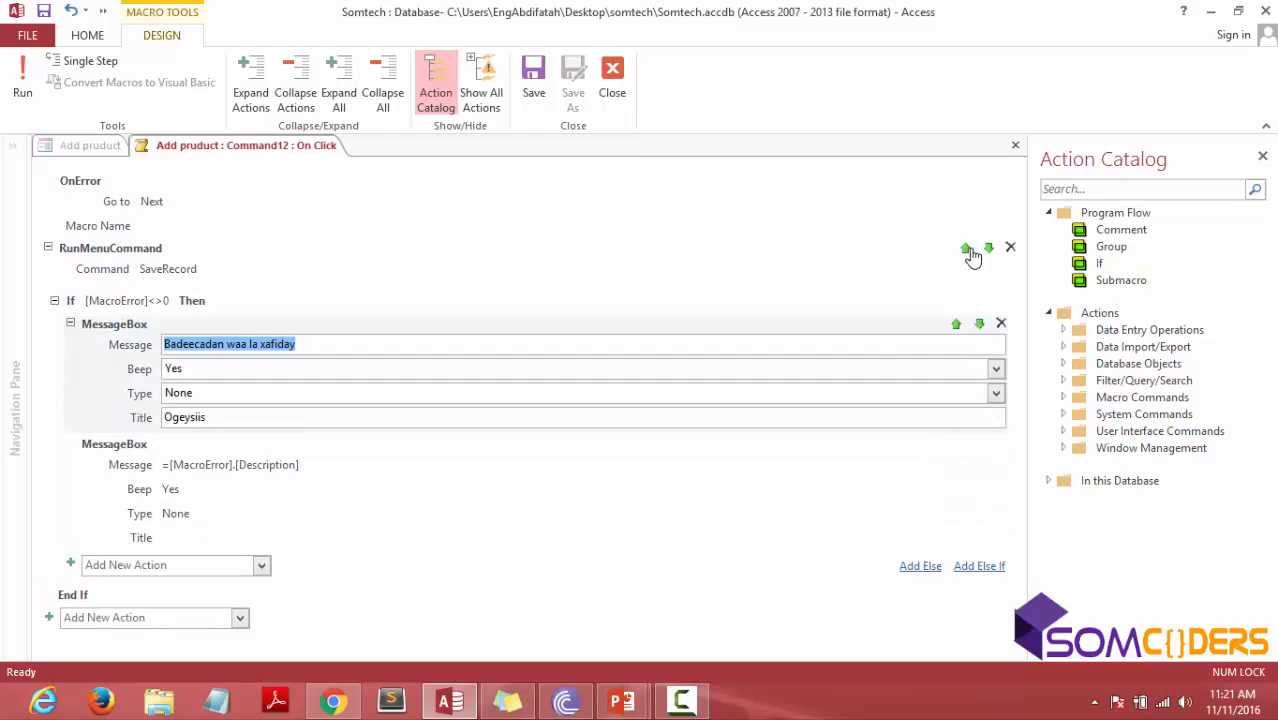
{"action": "left_click", "coordinate": [958, 325]}
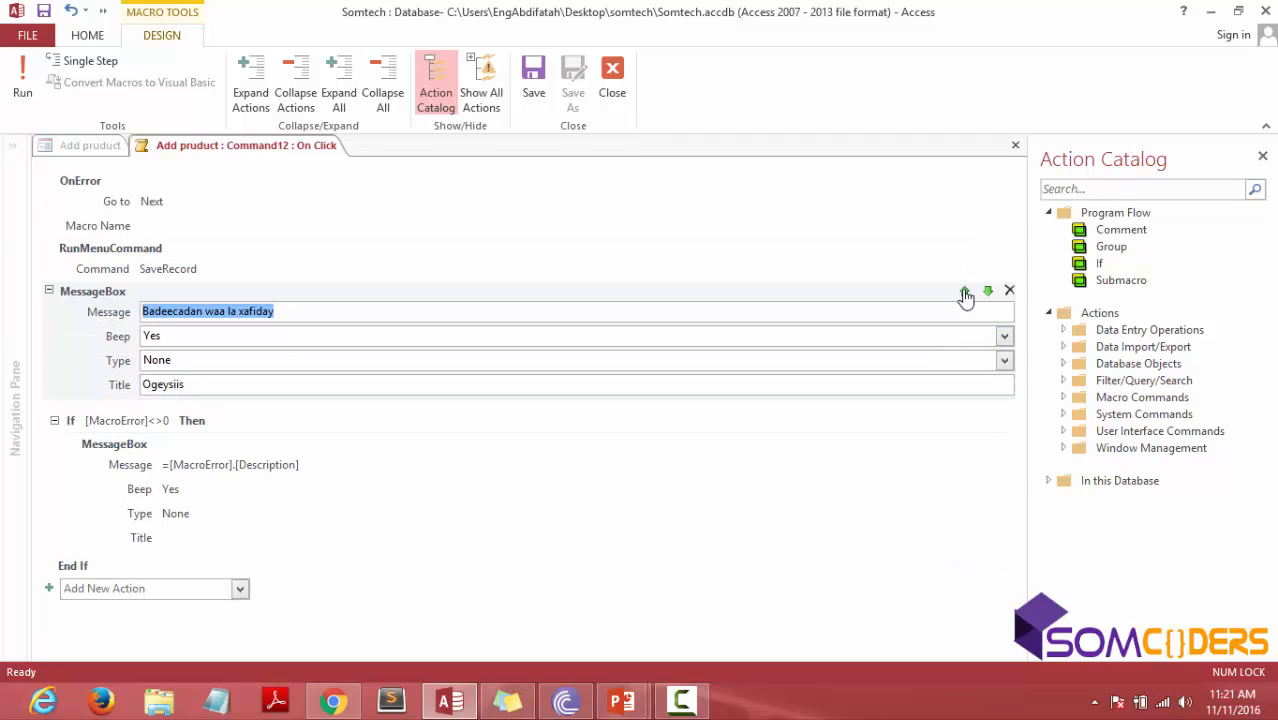
{"action": "left_click", "coordinate": [965, 293]}
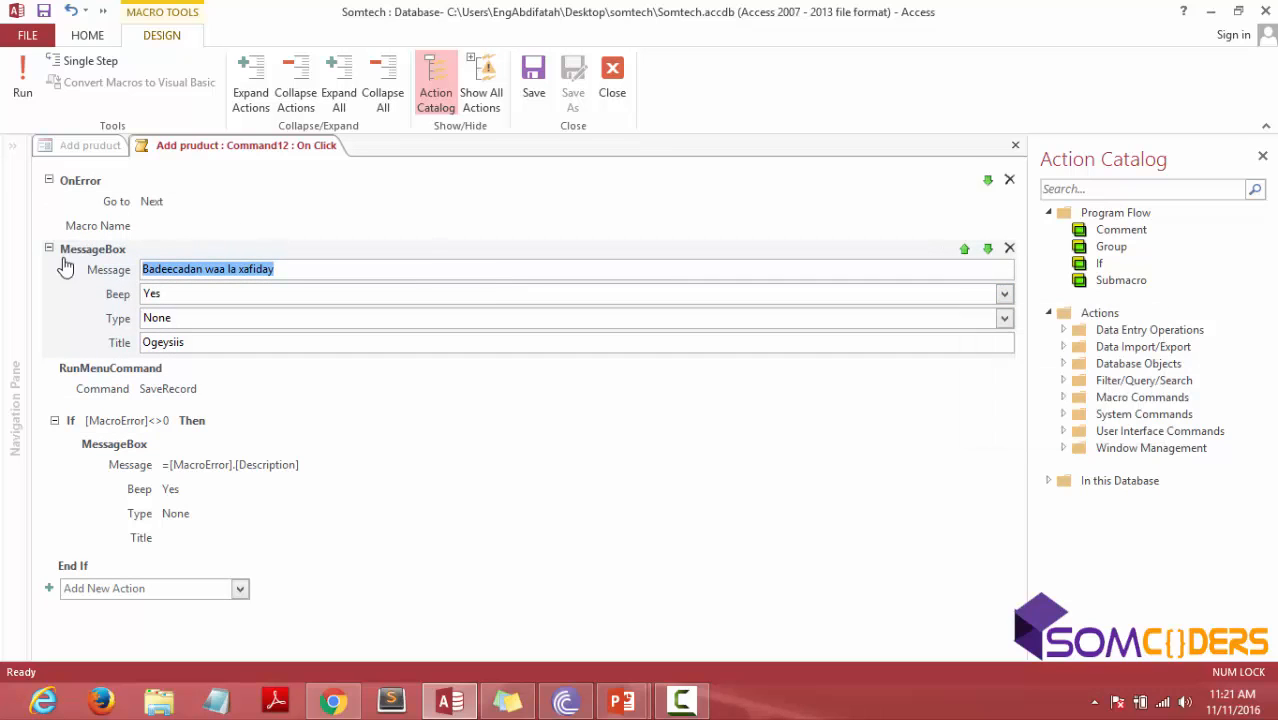
{"action": "left_click", "coordinate": [47, 369]}
{"action": "left_click", "coordinate": [47, 369]}
{"action": "left_click", "coordinate": [47, 369]}
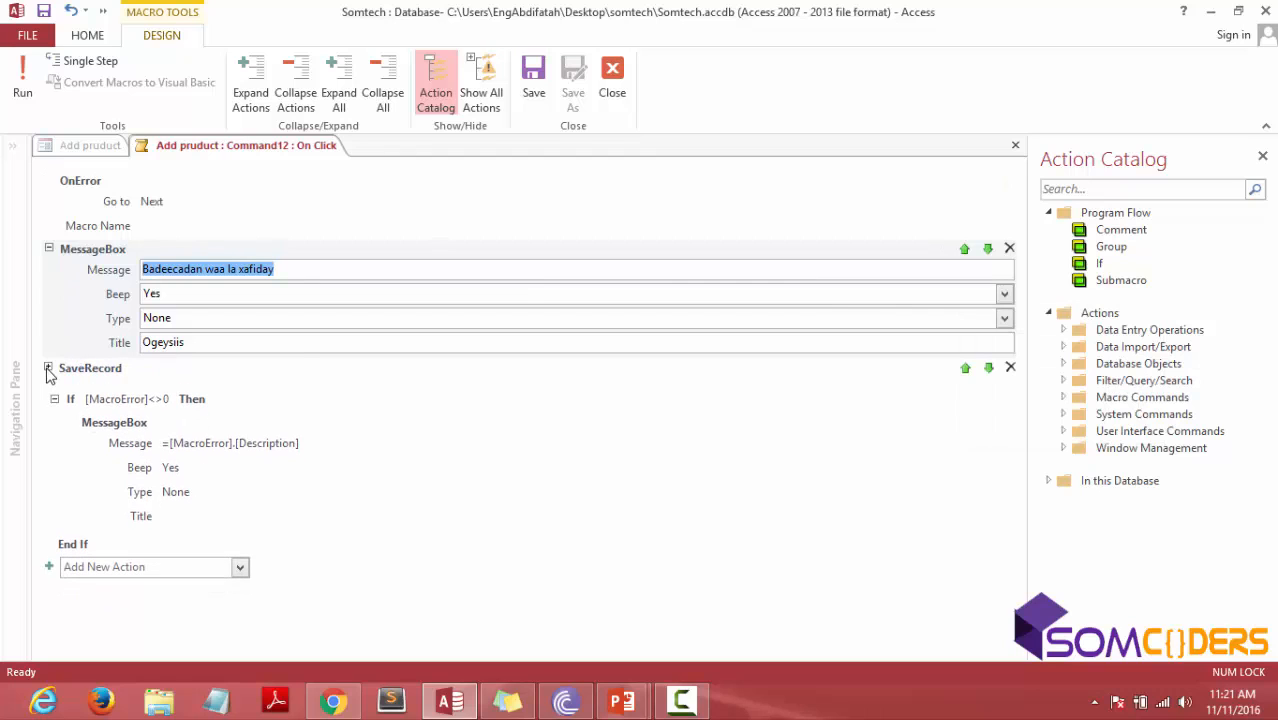
{"action": "left_click", "coordinate": [47, 369]}
{"action": "left_click", "coordinate": [47, 369]}
{"action": "left_click", "coordinate": [987, 248]}
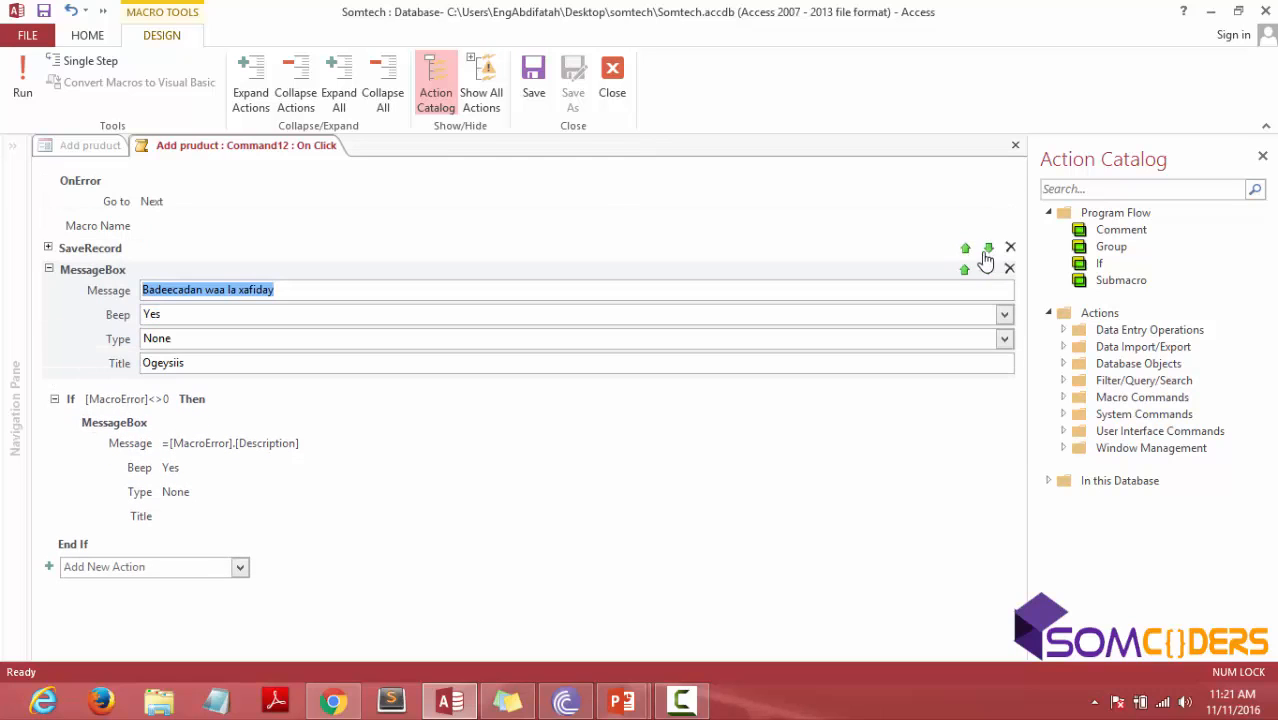
{"action": "left_click", "coordinate": [48, 269]}
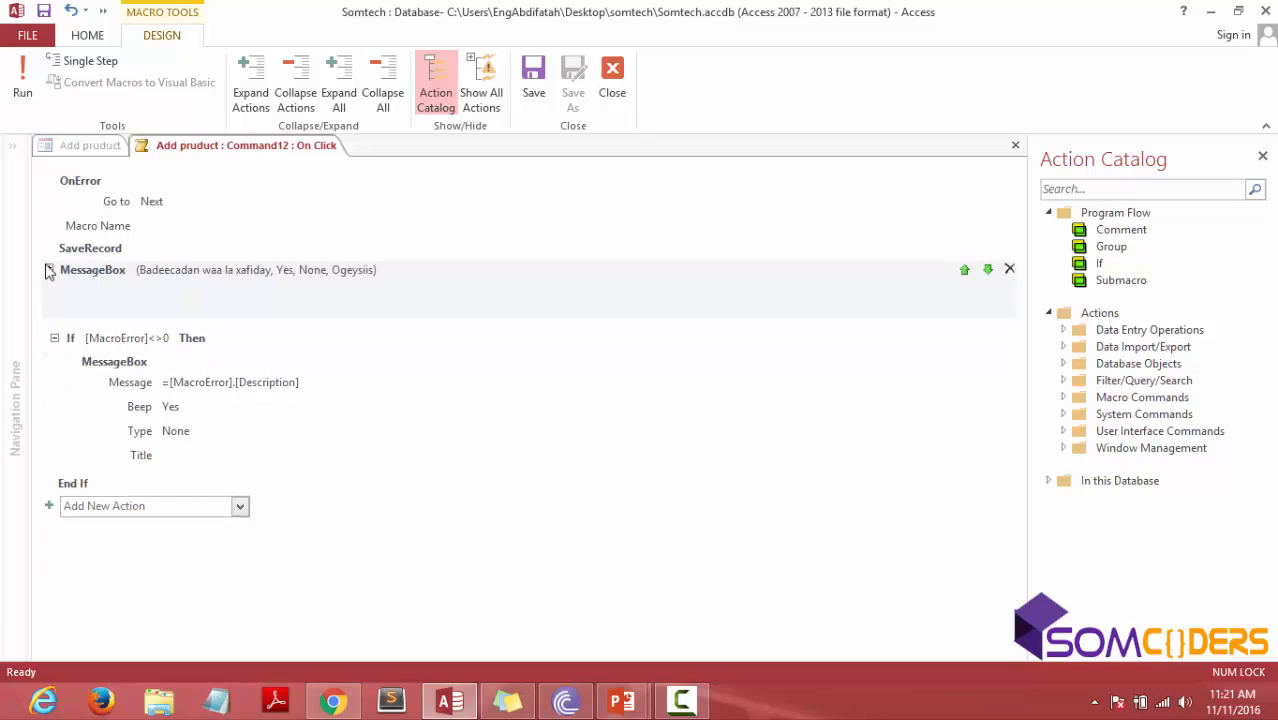
Add a GoToRecord action to the end of the macro with Record set to New.
{"action": "left_click", "coordinate": [157, 469]}
{"action": "type", "text": "Go"}
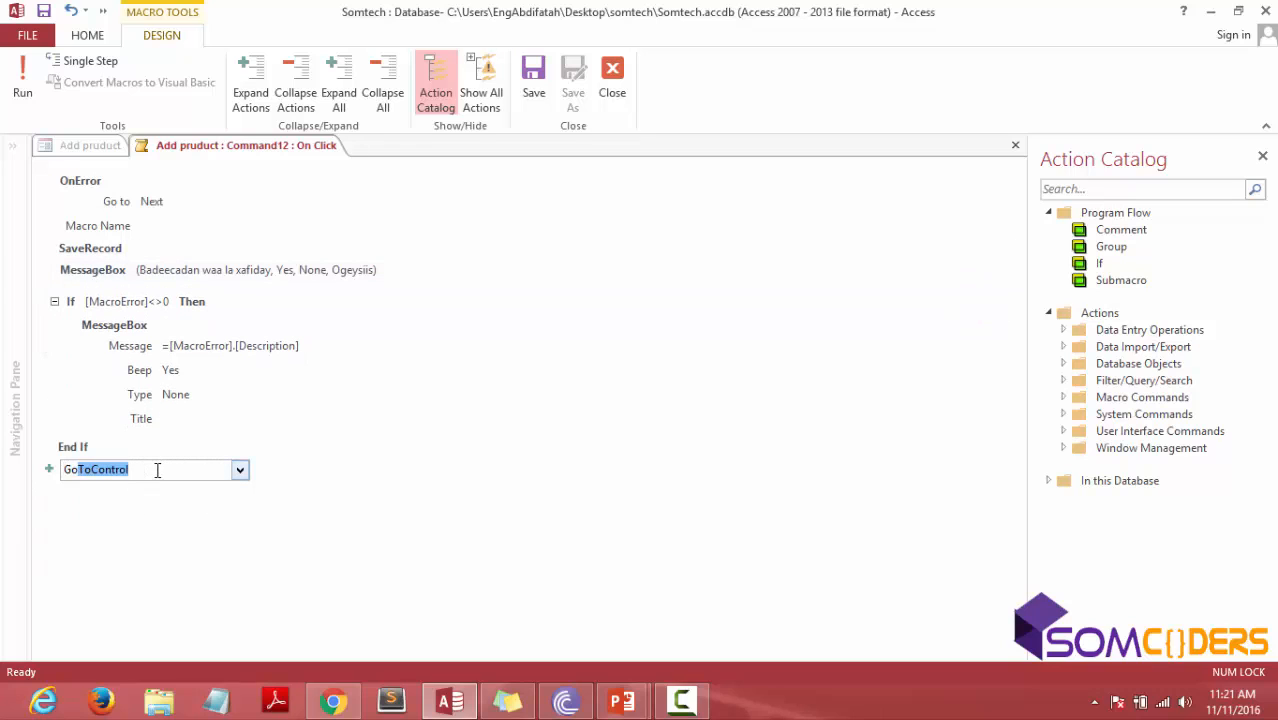
{"action": "type", "text": "ToR"}
{"action": "key", "text": "Return"}
{"action": "left_click", "coordinate": [1004, 536]}
{"action": "left_click", "coordinate": [797, 647]}
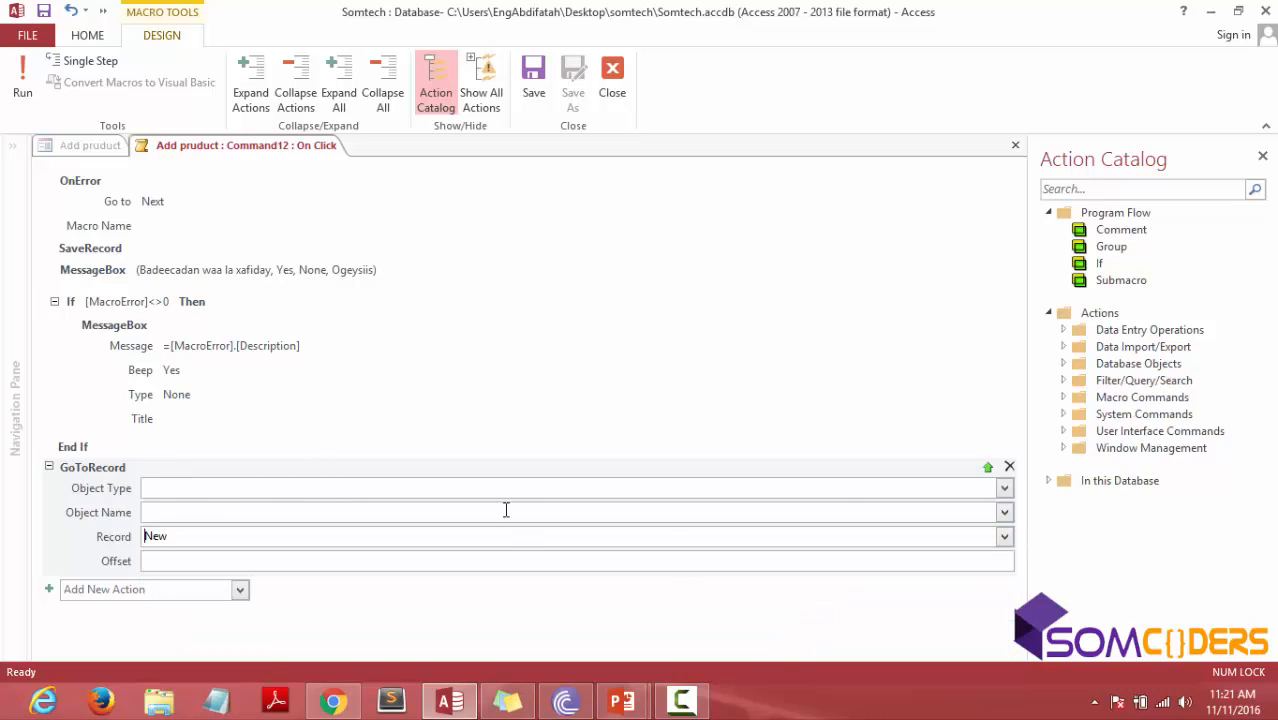
Move the GoToRecord action directly below the Ogeysiis MessageBox, before the If block, and save and close the macro.
{"action": "left_click", "coordinate": [987, 467]}
{"action": "left_click", "coordinate": [958, 442]}
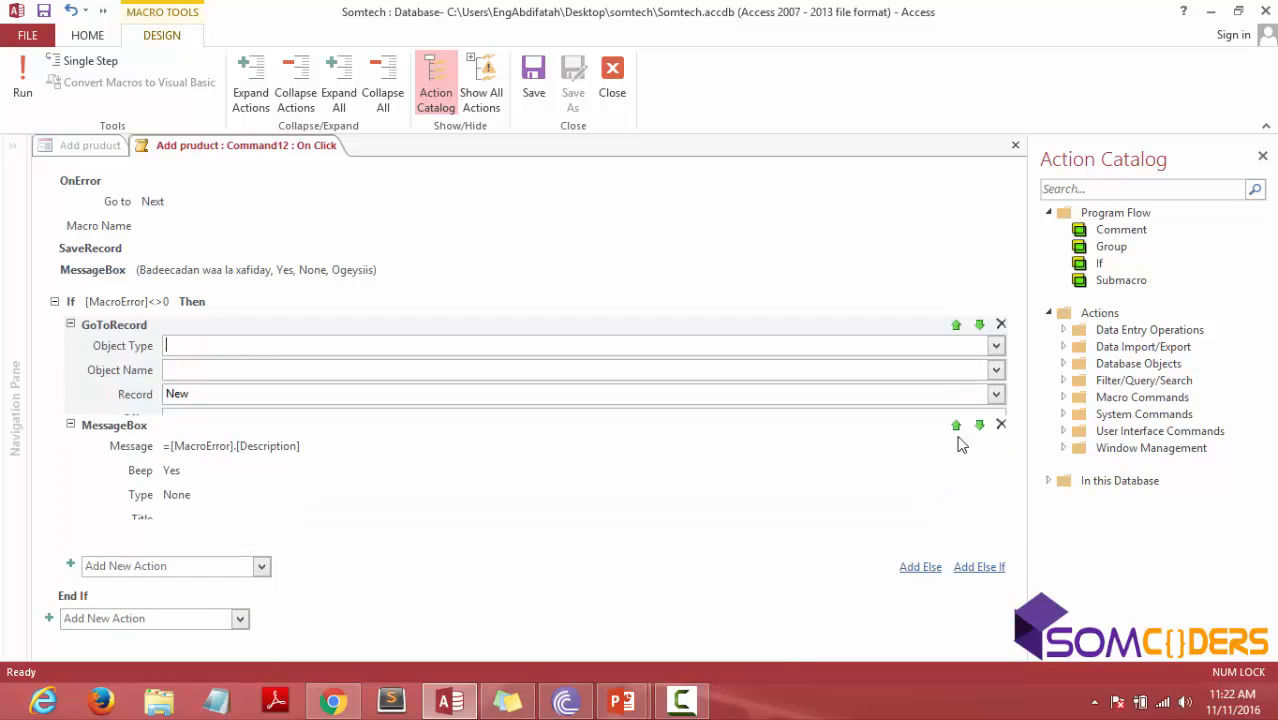
{"action": "left_click", "coordinate": [956, 327]}
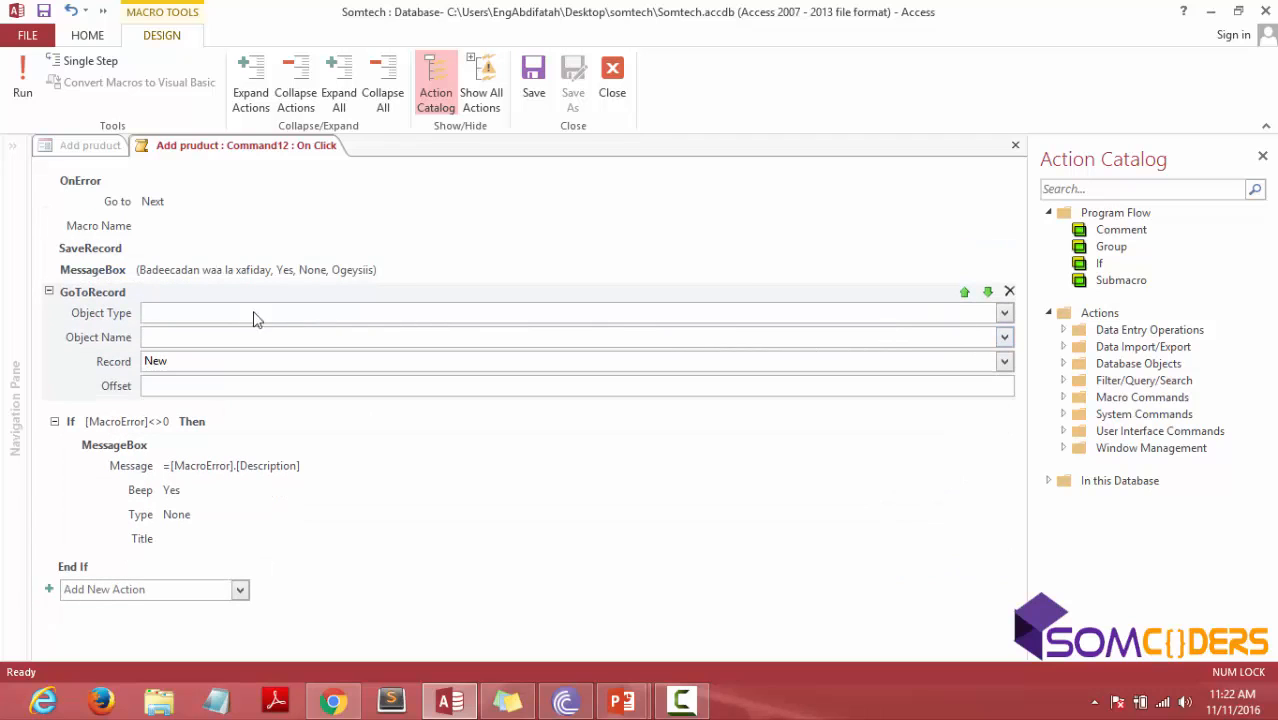
{"action": "left_click", "coordinate": [48, 292]}
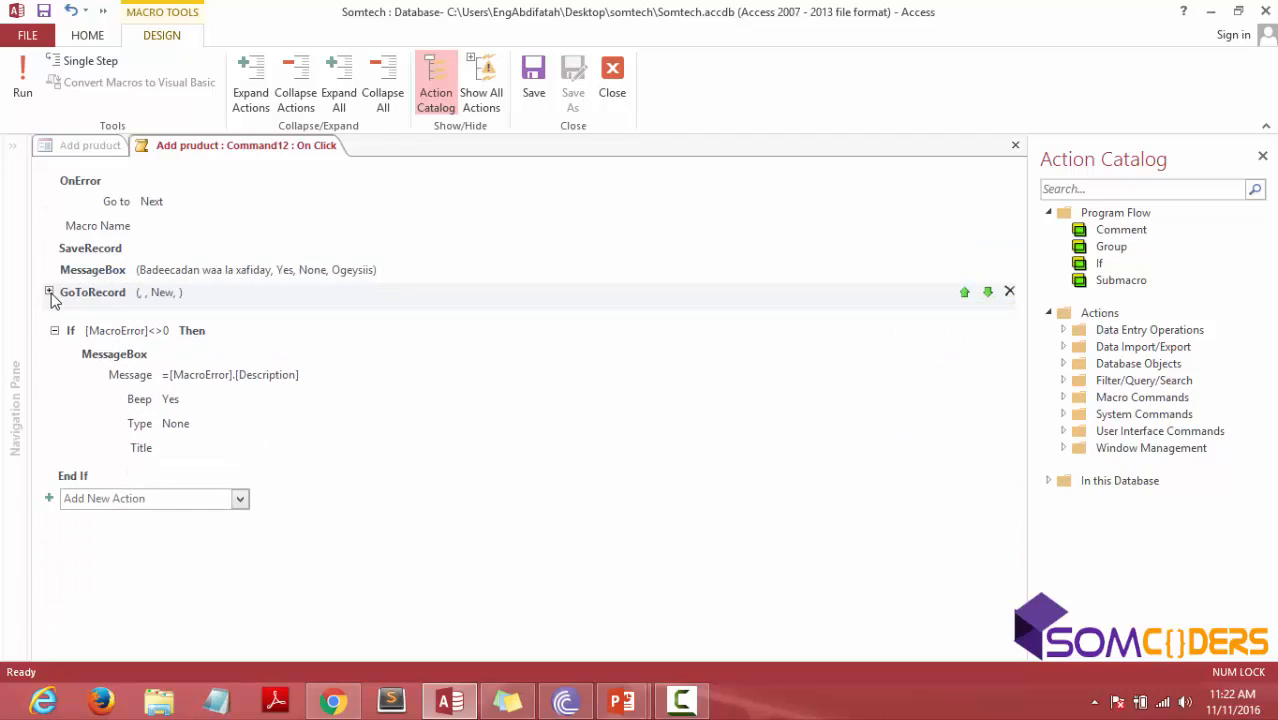
{"action": "left_click", "coordinate": [965, 294]}
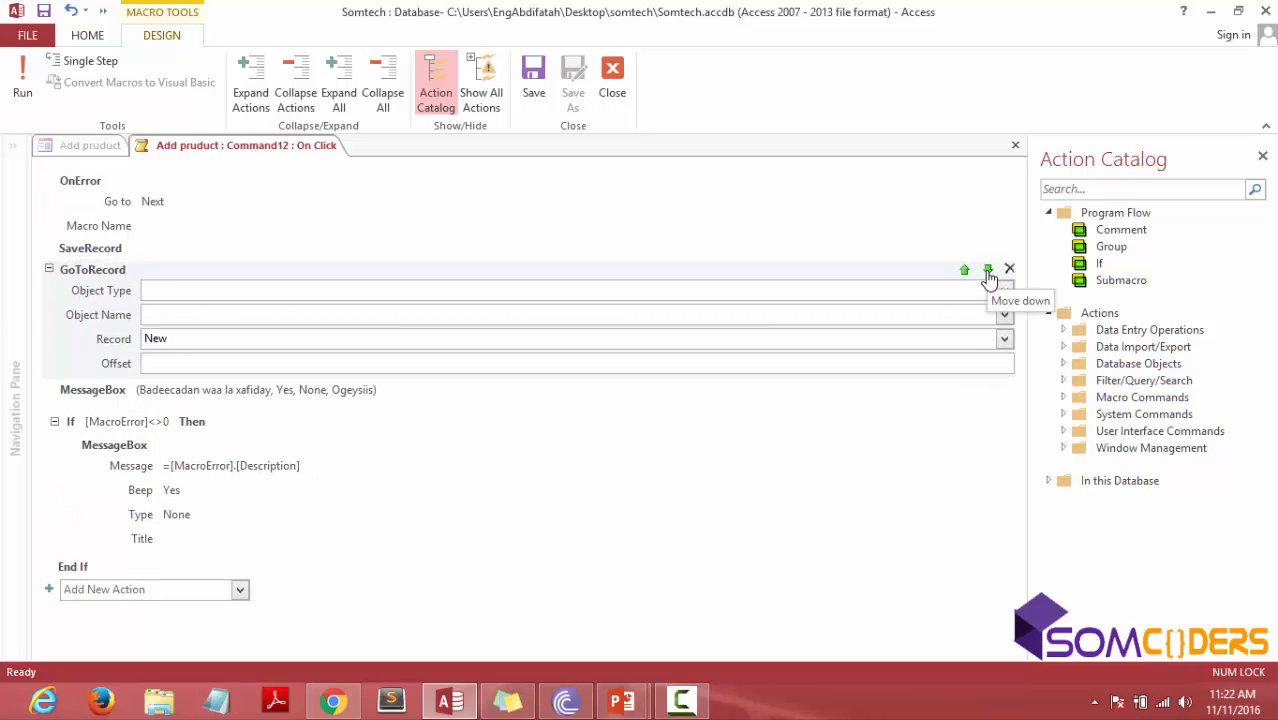
{"action": "left_click", "coordinate": [988, 271]}
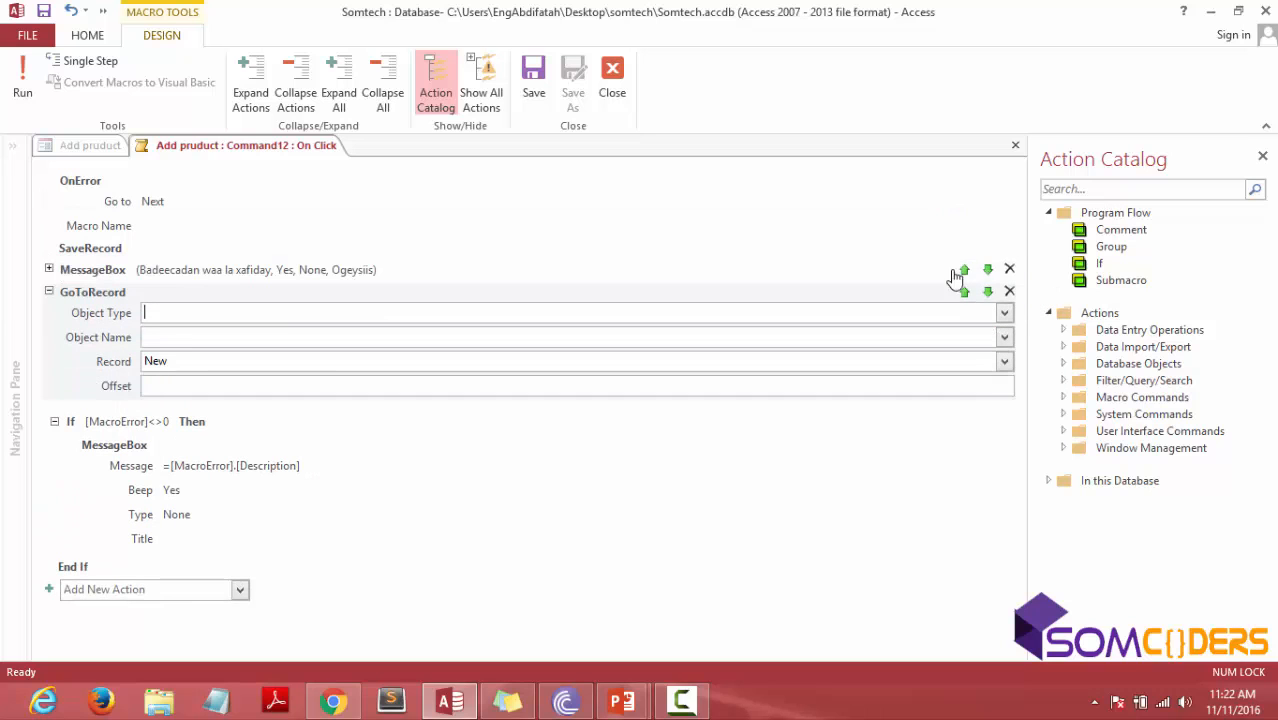
{"action": "left_click", "coordinate": [49, 292]}
{"action": "left_click", "coordinate": [533, 83]}
{"action": "left_click", "coordinate": [610, 84]}
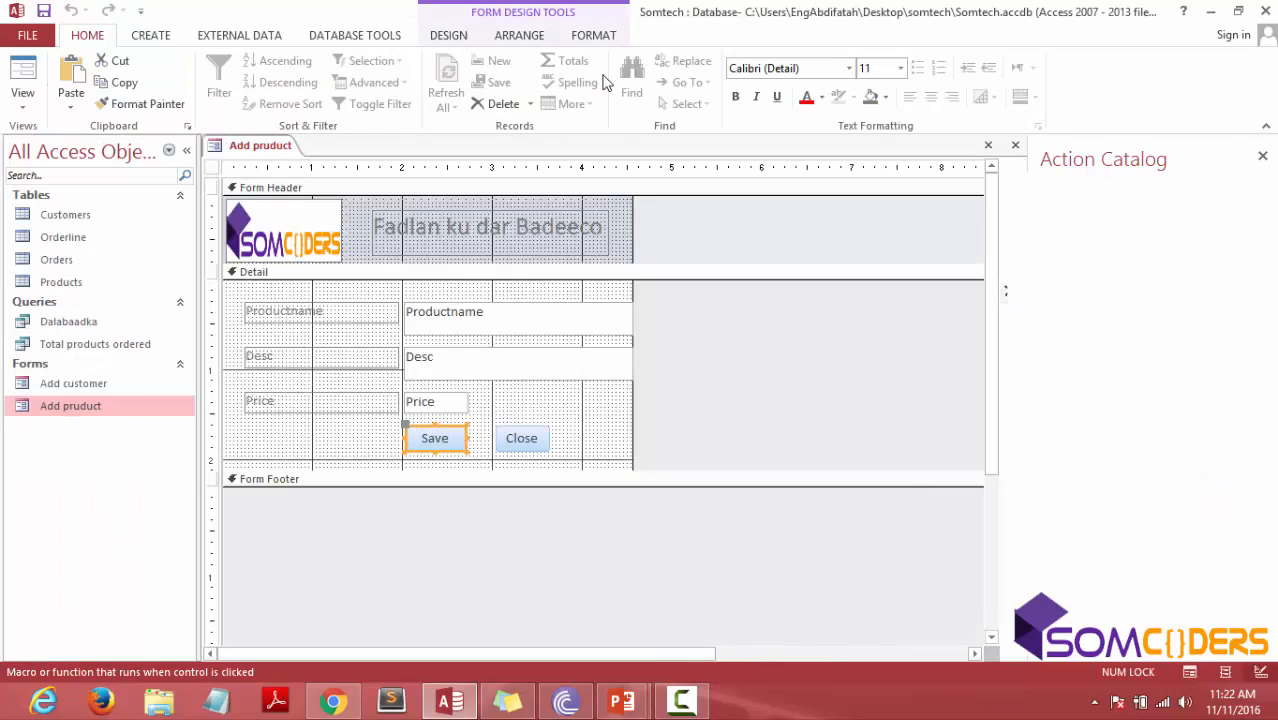
Open the Add pruduct form in Form View and enter Productname "Apple Ipad Air" and Desc "Apple new Ipad Air".
{"action": "double_click", "coordinate": [97, 405]}
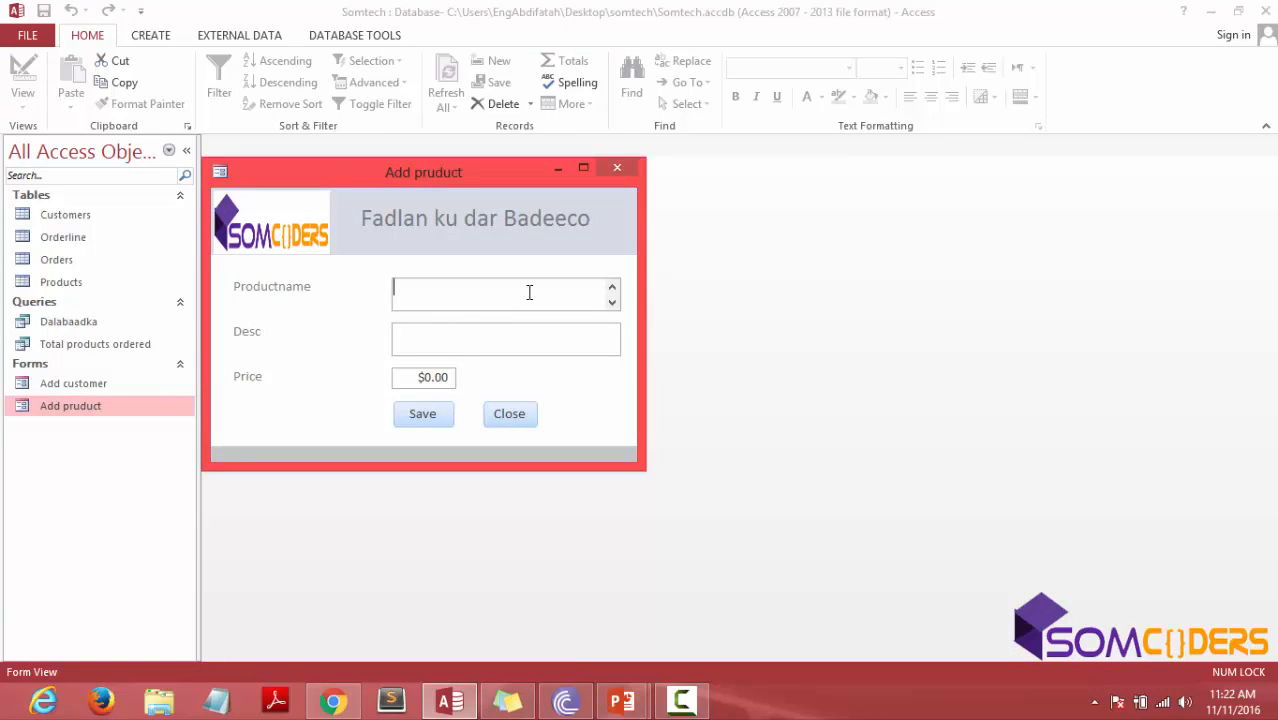
{"action": "type", "text": "Apple Ipad"}
{"action": "key", "text": "Tab"}
{"action": "key", "text": "Caps_Lock"}
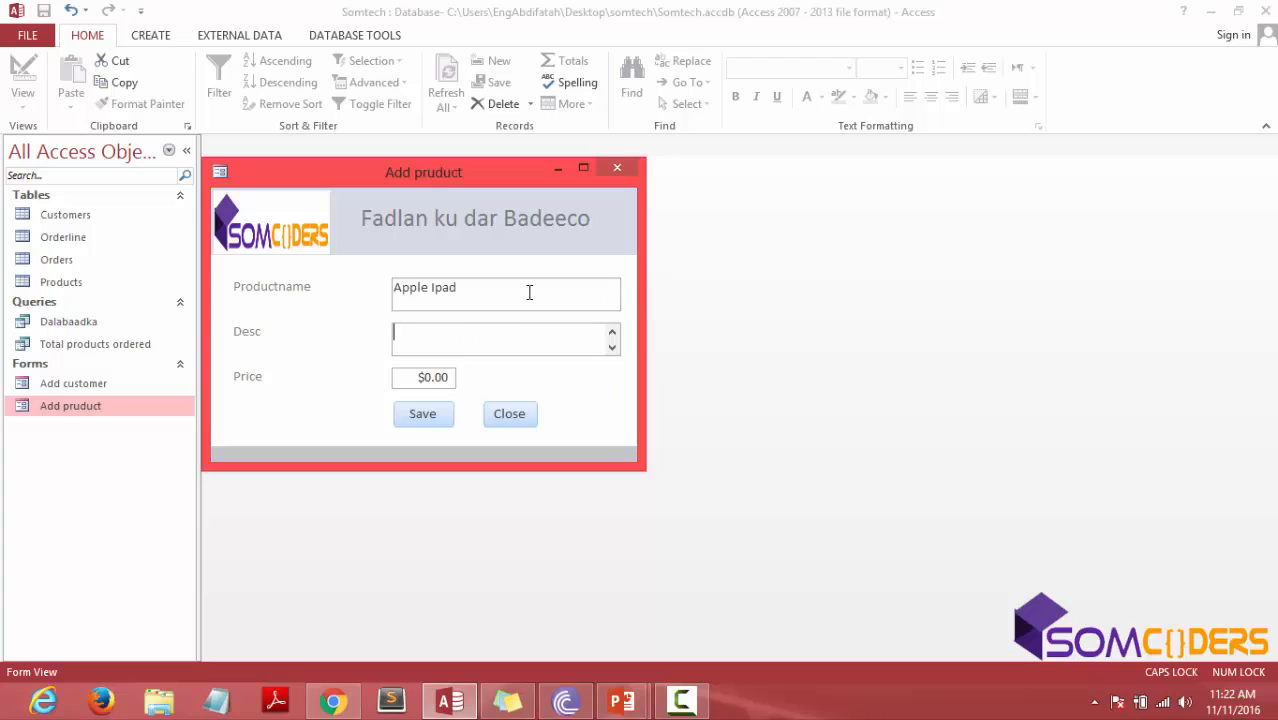
{"action": "key", "text": "BackSpace"}
{"action": "key", "text": "BackSpace"}
{"action": "left_click", "coordinate": [516, 292]}
{"action": "key", "text": "Caps_Lock"}
{"action": "type", "text": "Air"}
{"action": "key", "text": "Tab"}
{"action": "type", "text": "Apple new Ipad Air"}
Try to save the product with a price of $2000.00 using the form's Save button.
{"action": "left_click", "coordinate": [432, 377]}
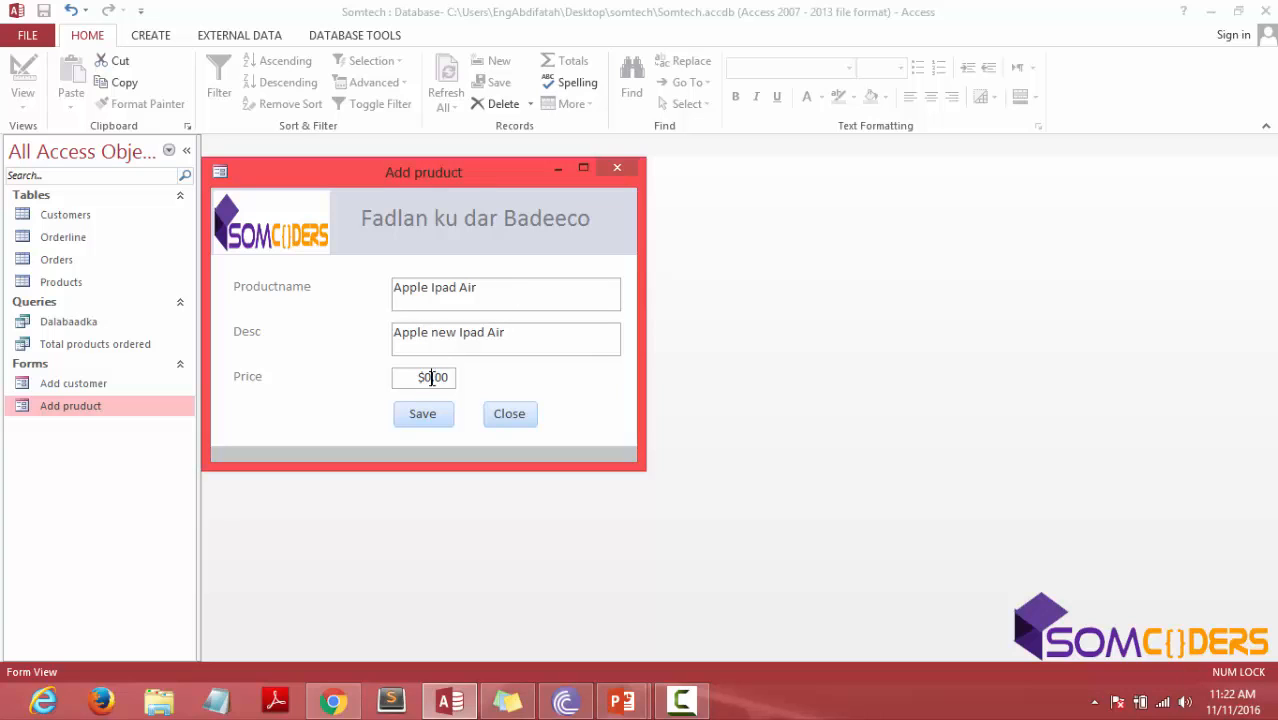
{"action": "type", "text": "200"}
{"action": "left_click", "coordinate": [422, 410]}
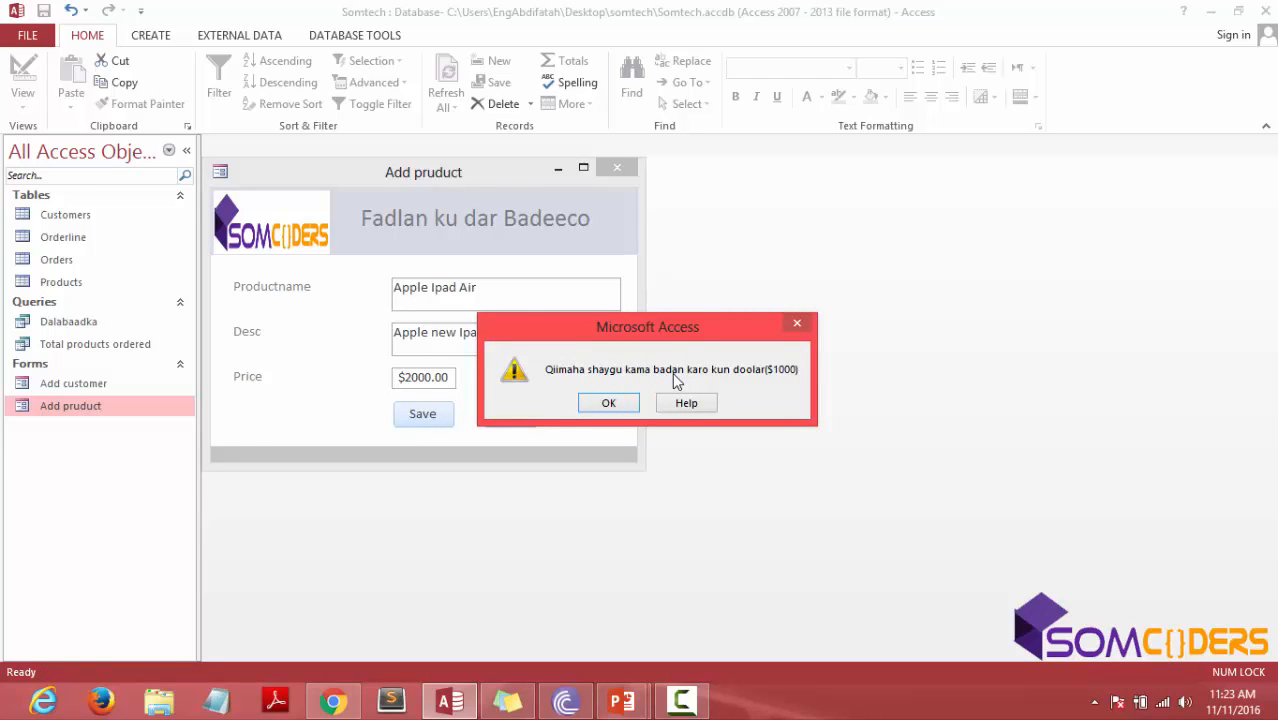
{"action": "left_click", "coordinate": [609, 403]}
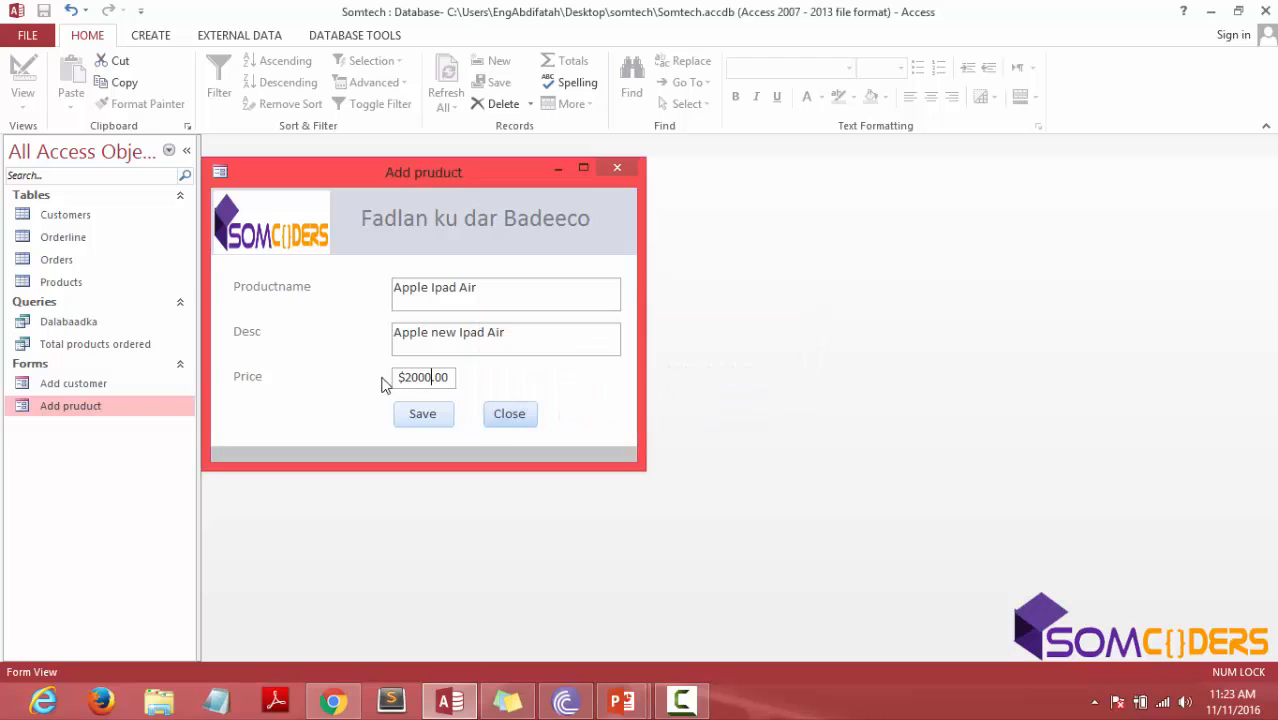
Set the product's price to $999.00 and save the record with the form's Save button.
{"action": "key", "text": "BackSpace"}
{"action": "key", "text": "BackSpace"}
{"action": "left_click", "coordinate": [425, 420]}
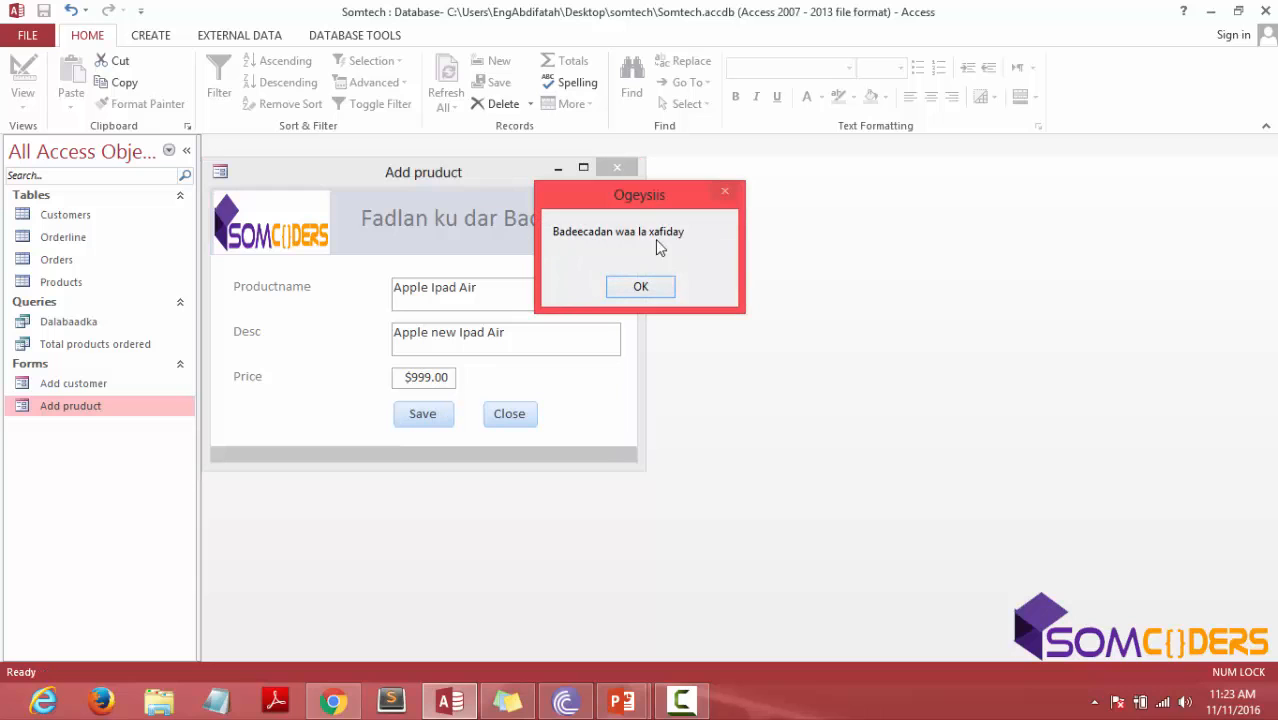
{"action": "left_click", "coordinate": [643, 285]}
Close the form keeping its design changes, and open the Products table to check the added product.
{"action": "left_click", "coordinate": [521, 417]}
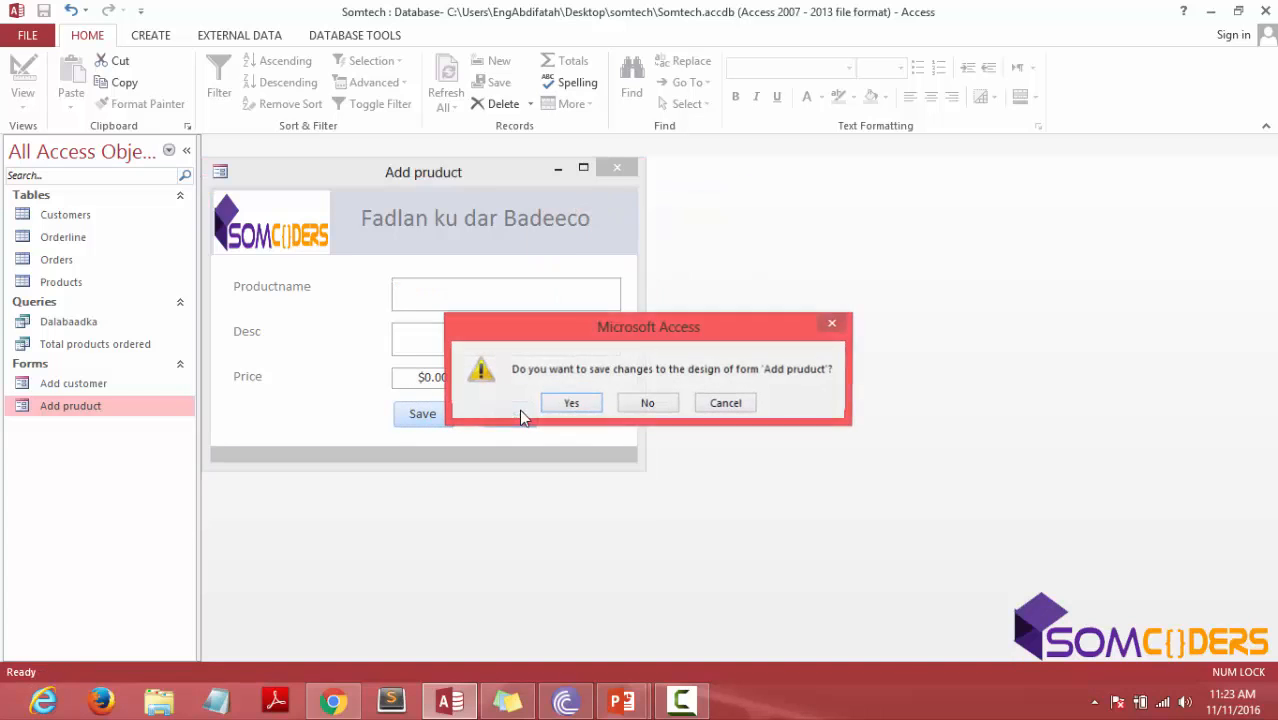
{"action": "left_click", "coordinate": [571, 404]}
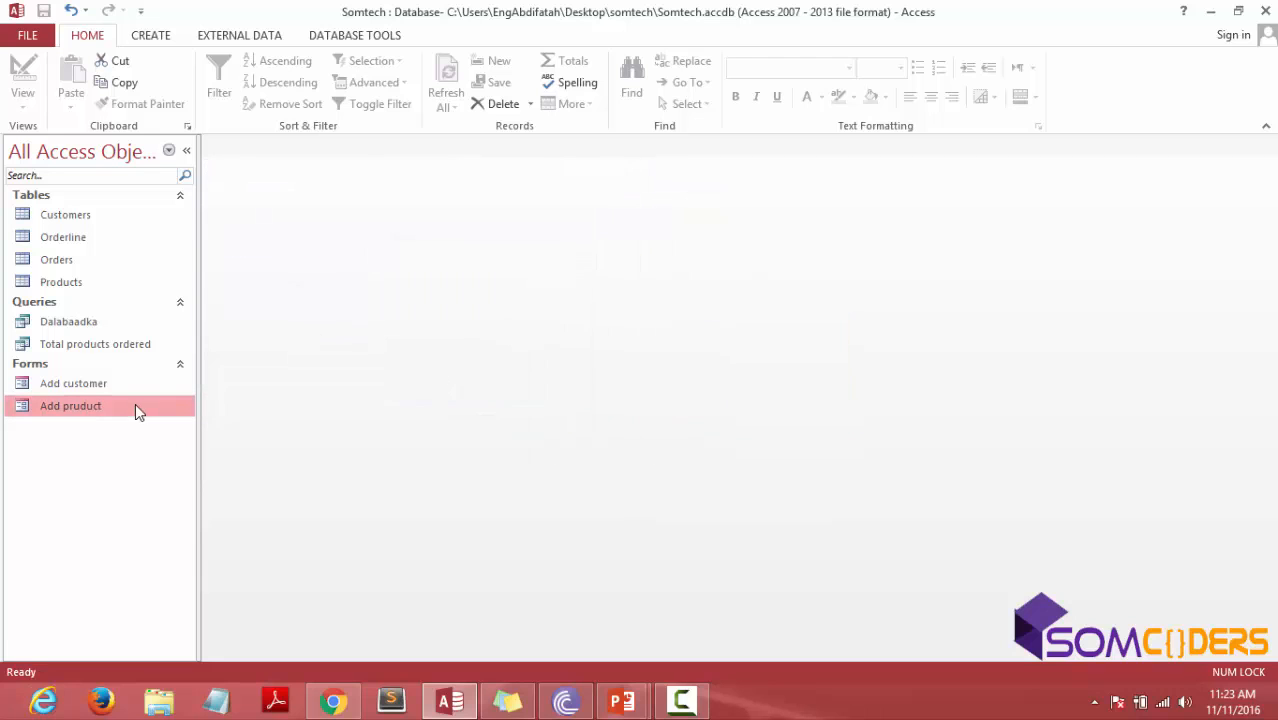
{"action": "left_click", "coordinate": [63, 286]}
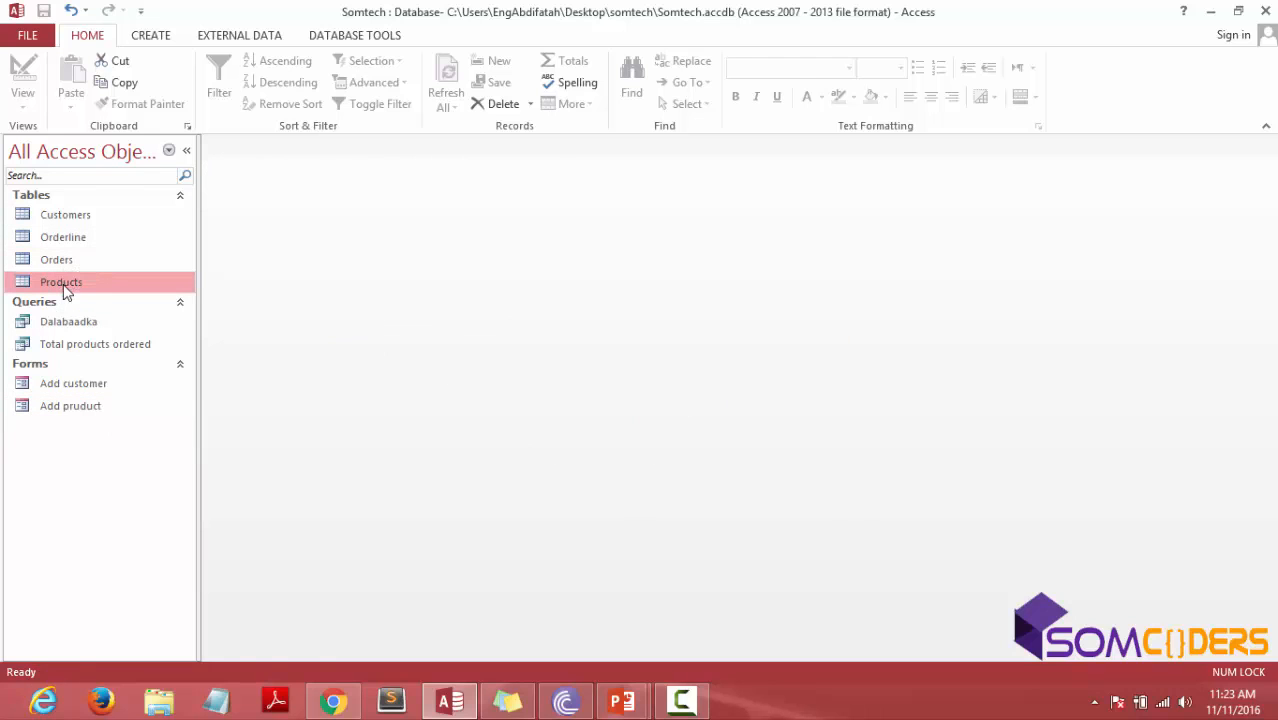
{"action": "double_click", "coordinate": [63, 286]}
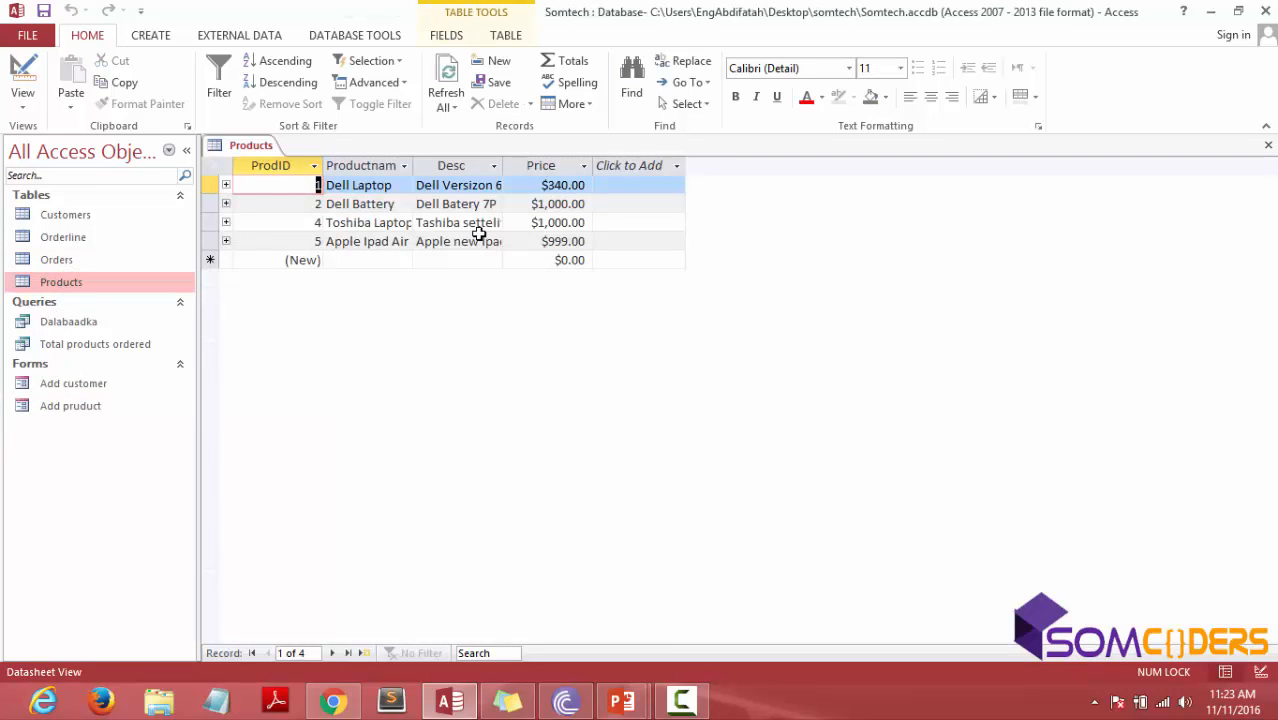